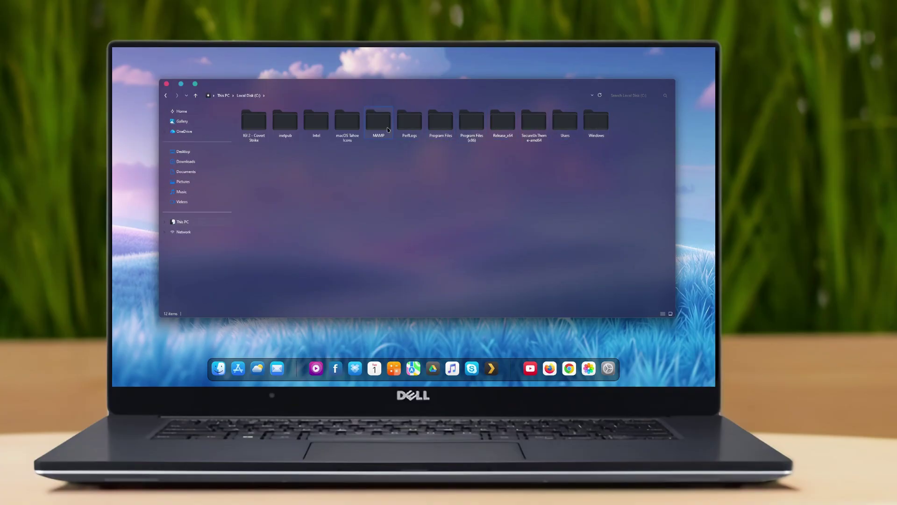
left_click(183, 222)
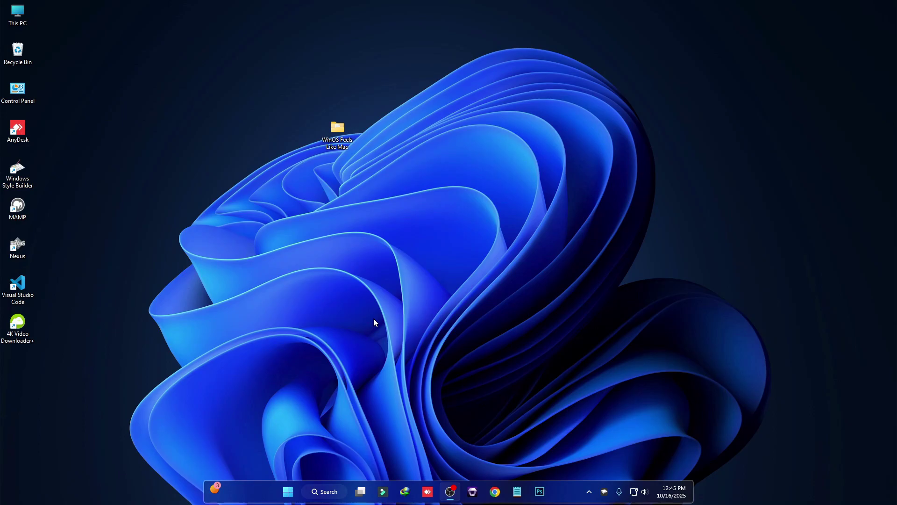
- Open the System Protection settings through a search for "create a restore point" and select the Local Disk (C:) system drive
left_click(341, 483)
type("create a restore point")
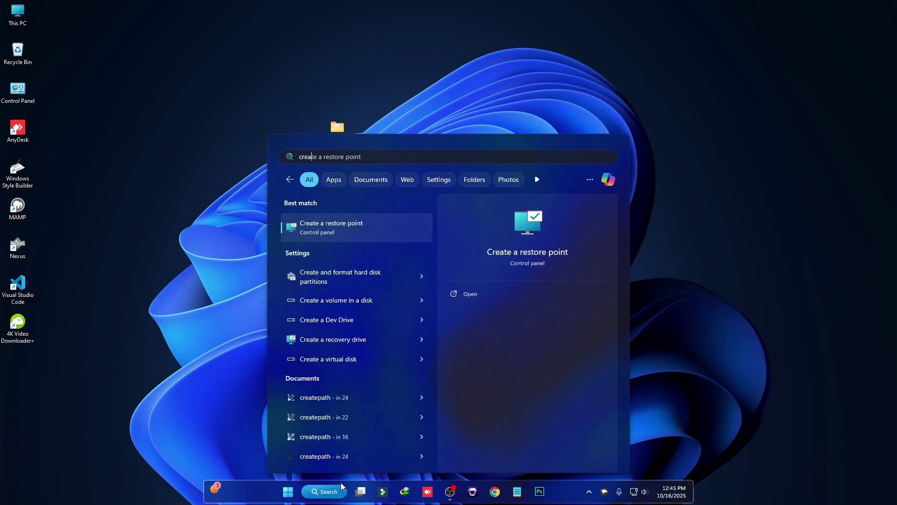
left_click(369, 236)
left_click_drag(132, 20, 236, 91)
left_click(184, 223)
- Create a restore point with the description "Wi" and close System Properties
left_click(269, 268)
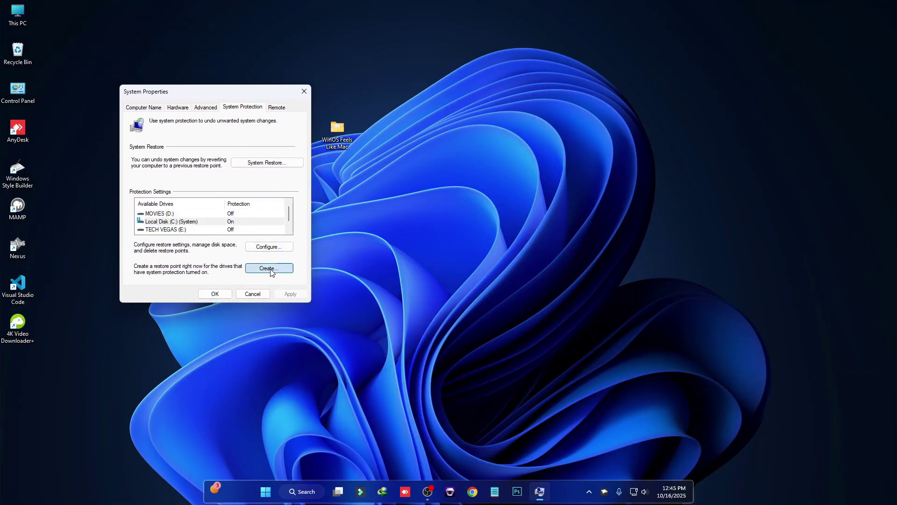
type("Wi")
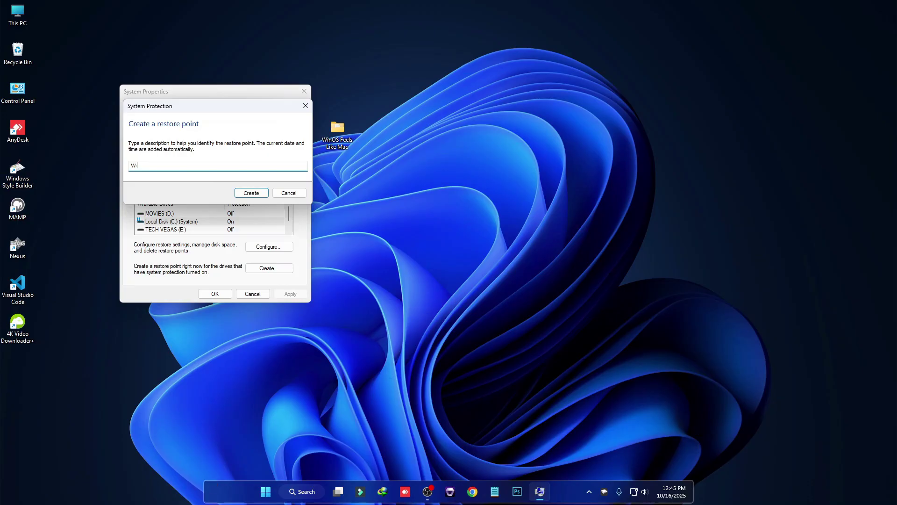
left_click(254, 195)
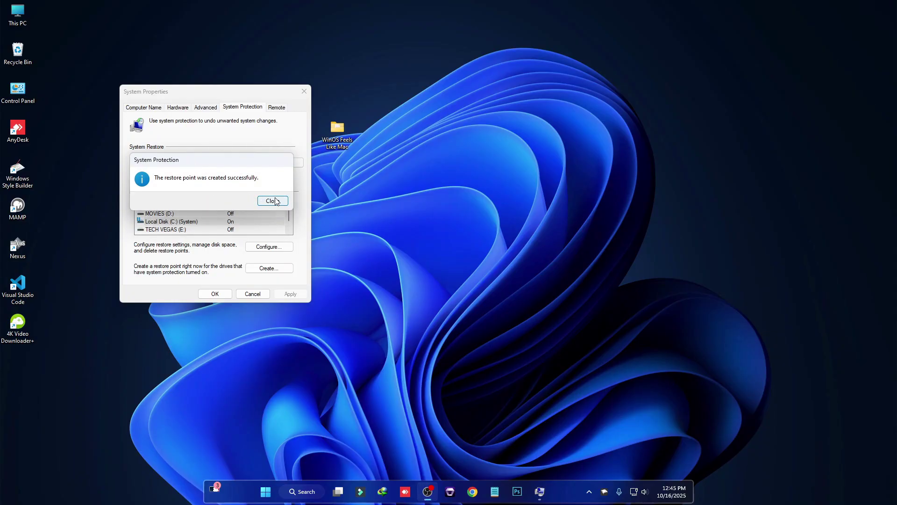
left_click(275, 201)
left_click(215, 293)
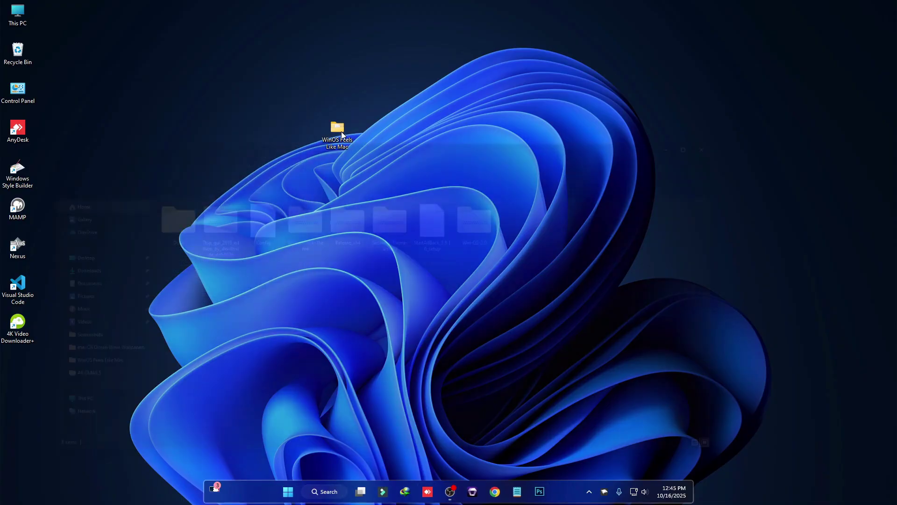
- Extract the SecureUxTheme-amd64 archive in the desktop's WinOS Feels Like Mac folder into its own subfolder with WinRAR
double_click(341, 133)
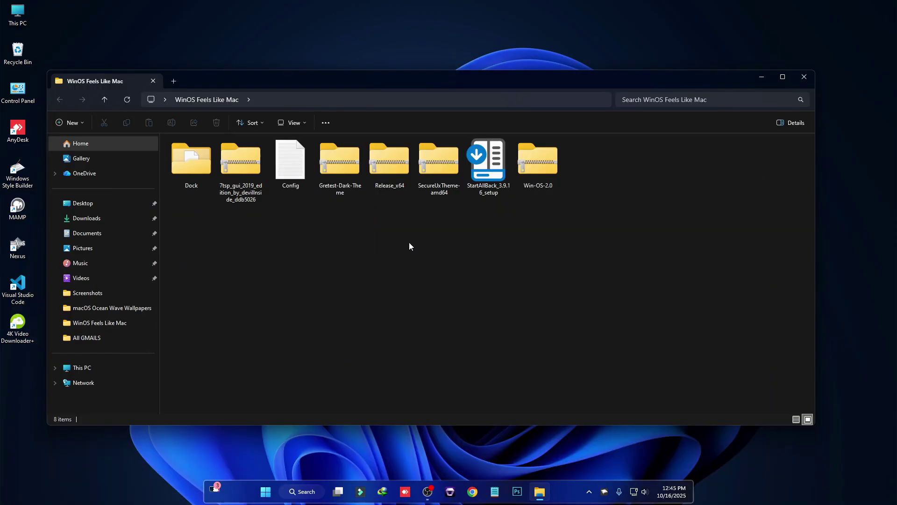
left_click(437, 178)
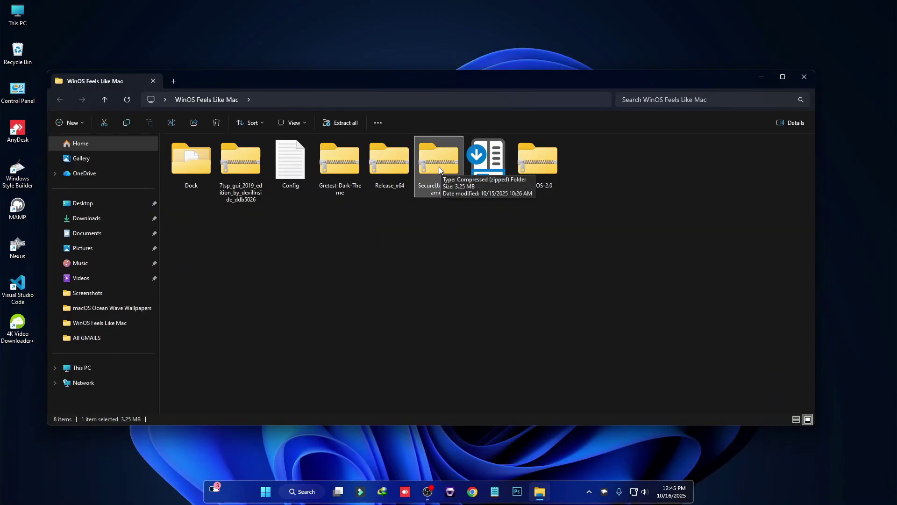
right_click(437, 164)
mouse_move(497, 379)
left_click(633, 393)
left_click(476, 353)
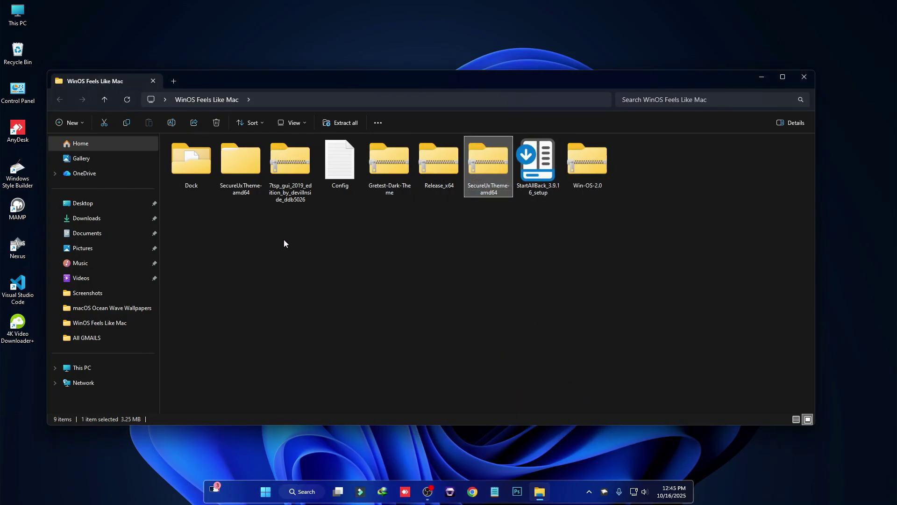
- Move the extracted SecureUxTheme-amd64 folder to the root of Local Disk (C:)
right_click(240, 162)
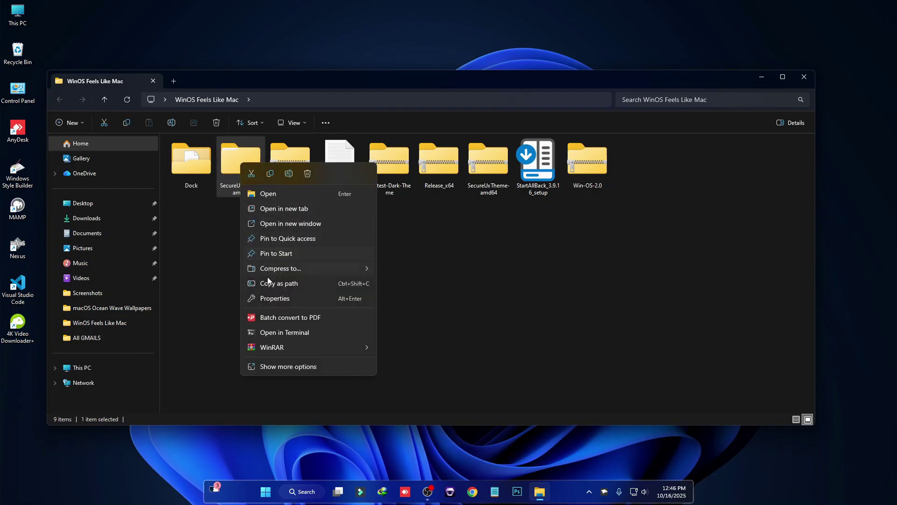
left_click(251, 174)
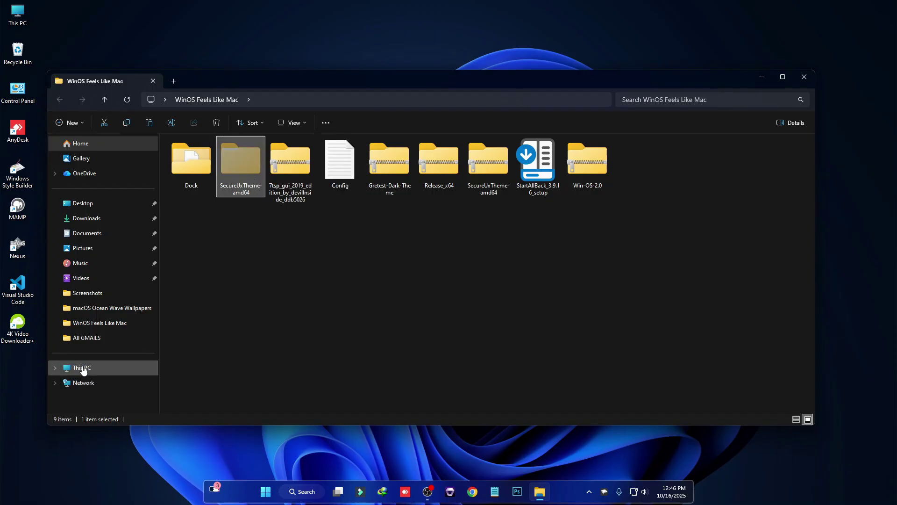
left_click(82, 368)
double_click(235, 159)
right_click(289, 227)
left_click(305, 234)
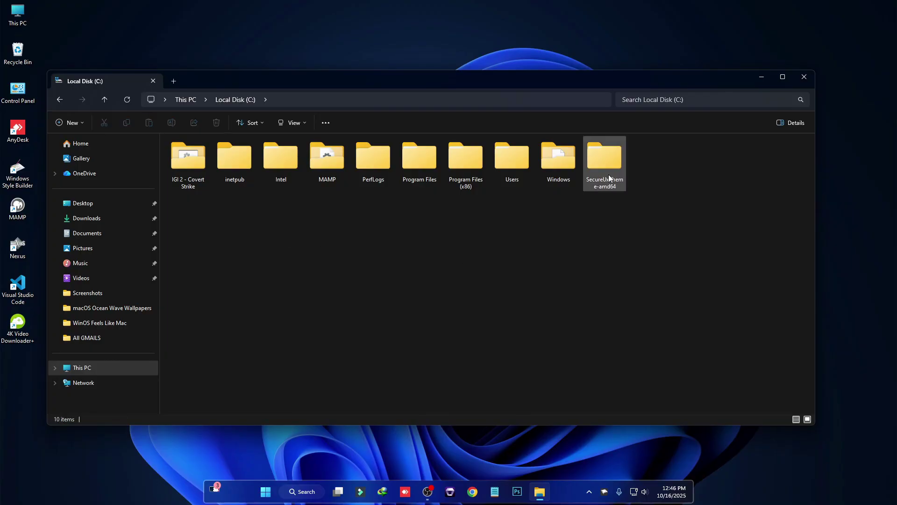
- Run ThemeTool as administrator from the SecureUxTheme-amd64 folder on C:, accept the warranty disclaimer, check its patcher status and hook options, and close it
double_click(606, 165)
double_click(187, 152)
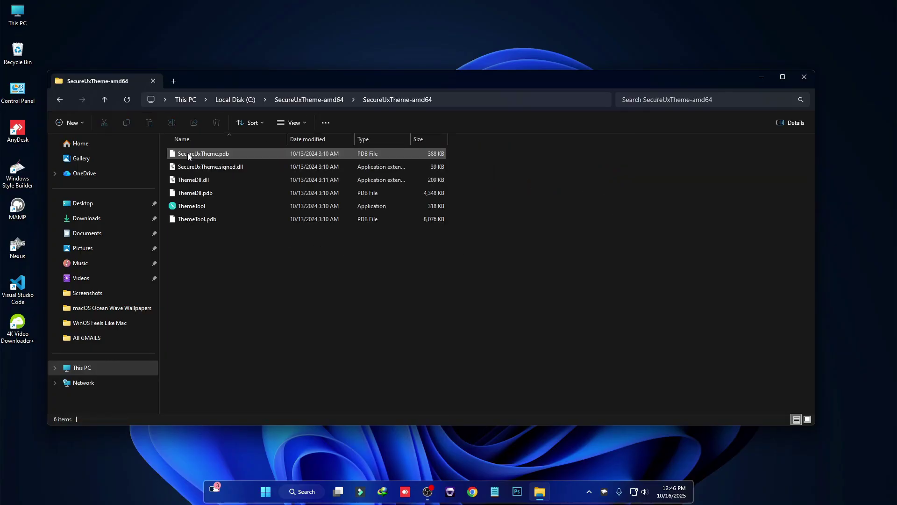
right_click(191, 205)
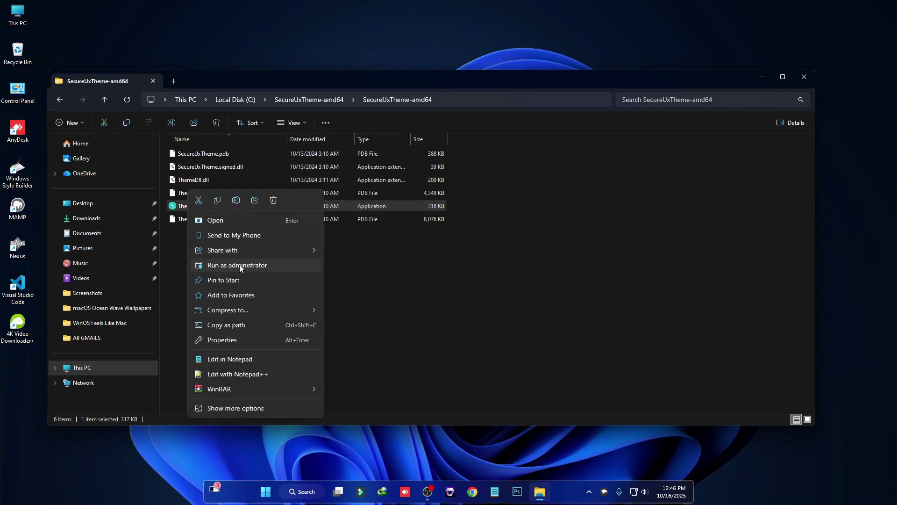
left_click(240, 265)
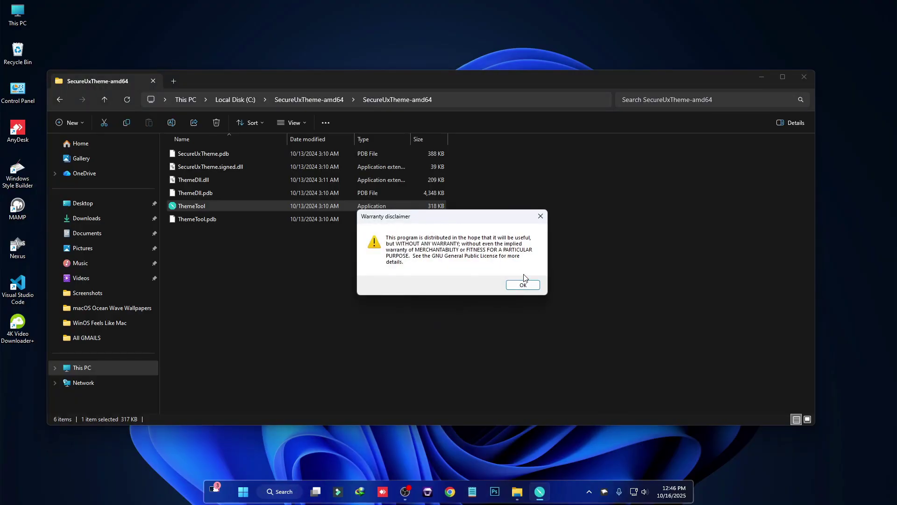
left_click(524, 285)
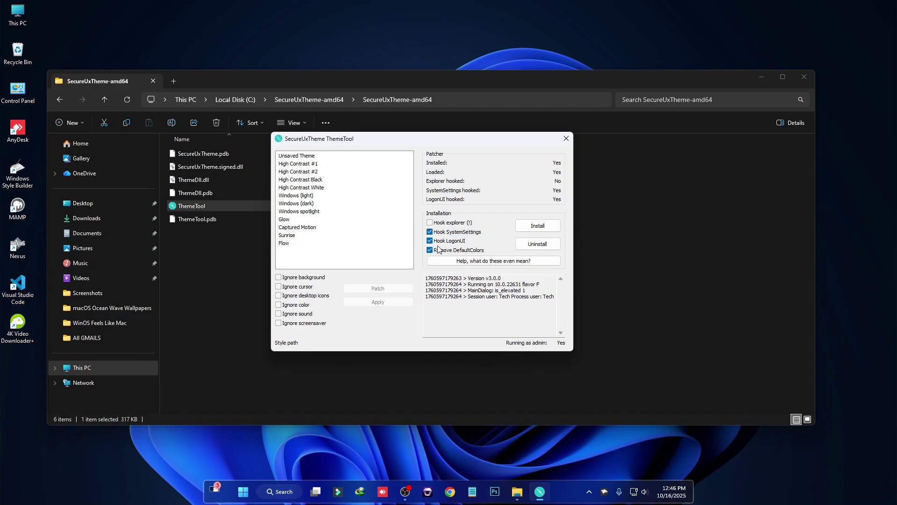
left_click(565, 139)
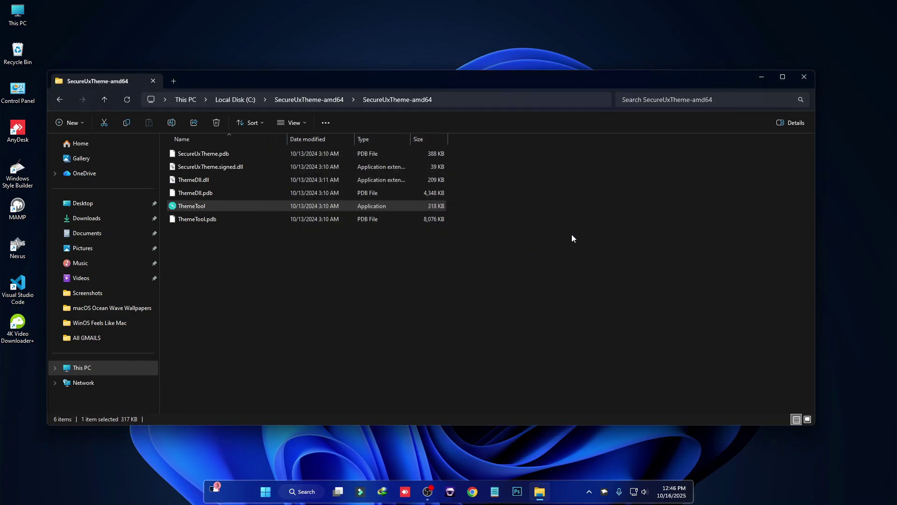
left_click(805, 82)
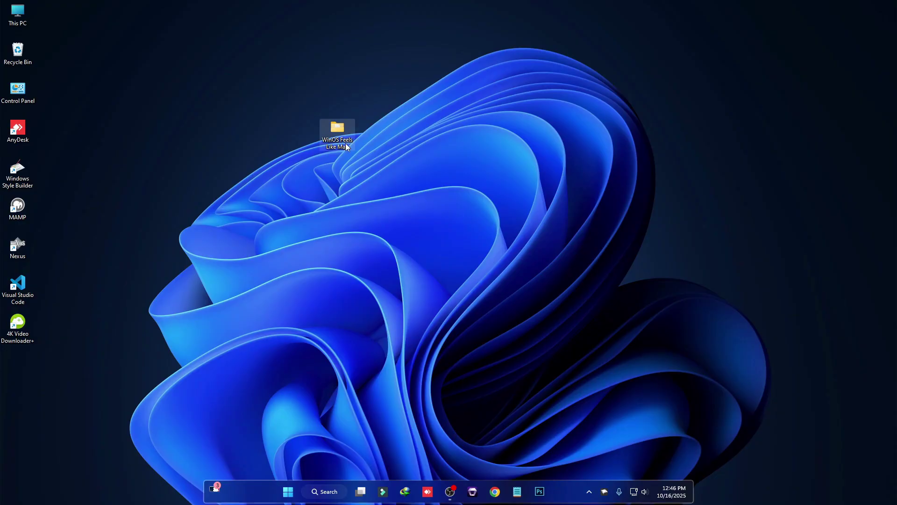
- Extract the Win-OS-2.0 archive in the WinOS Feels Like Mac folder into its own subfolder with WinRAR
double_click(339, 130)
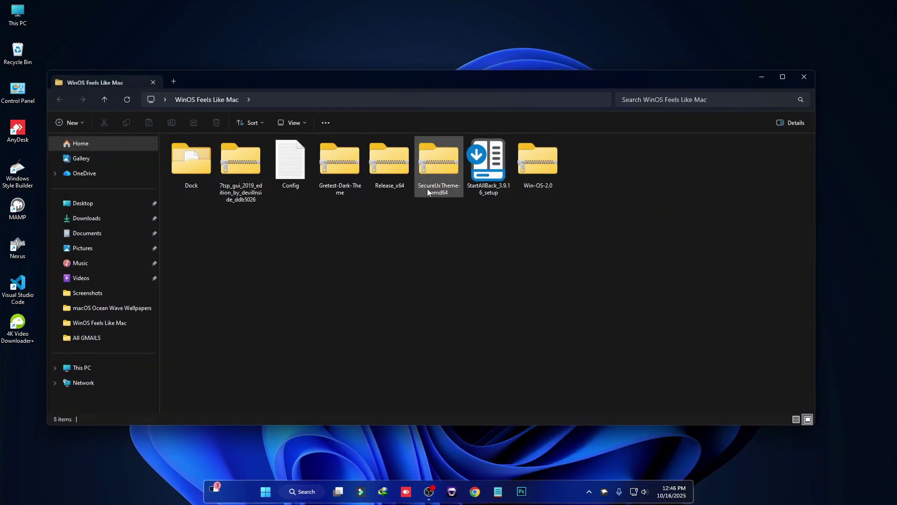
left_click(362, 182)
left_click(549, 176)
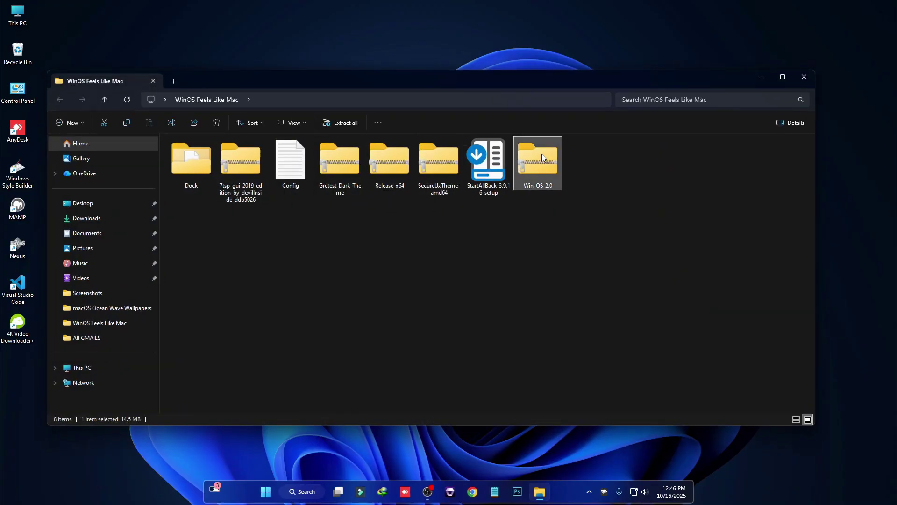
right_click(537, 166)
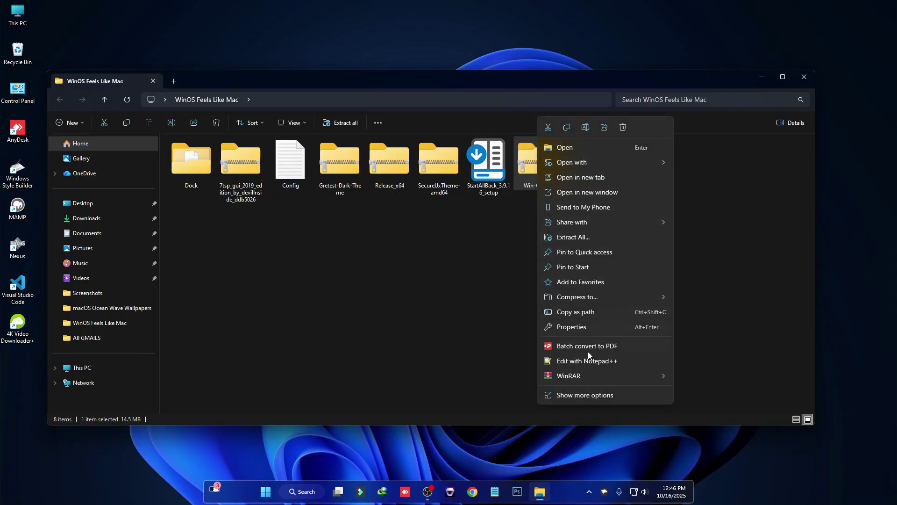
mouse_move(587, 370)
left_click(685, 390)
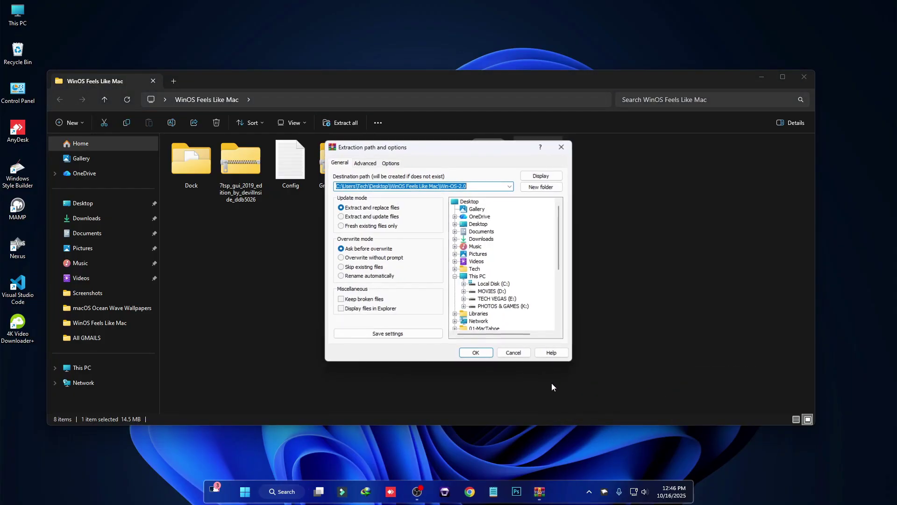
left_click(475, 351)
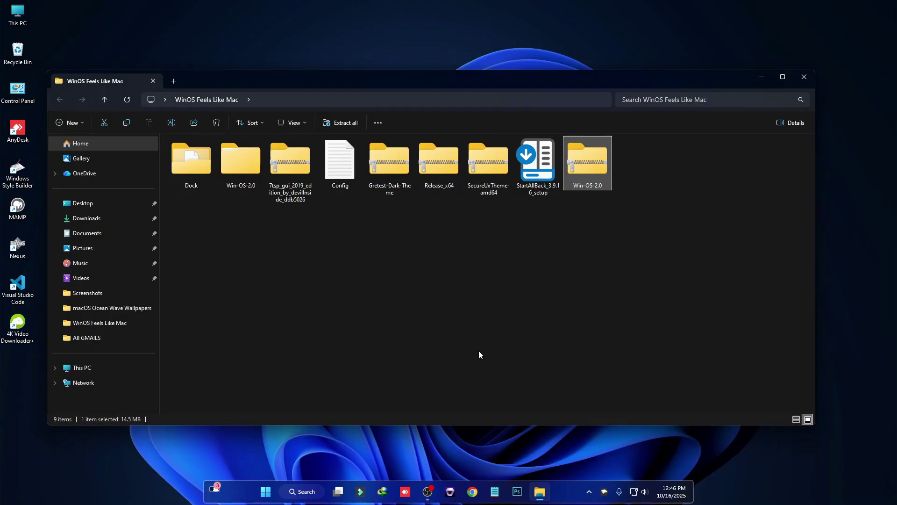
- Copy the WinOS V2 folder and theme file from the Windows 11 Theme Files folder of the extracted Win-OS-2.0 package
double_click(245, 164)
double_click(209, 156)
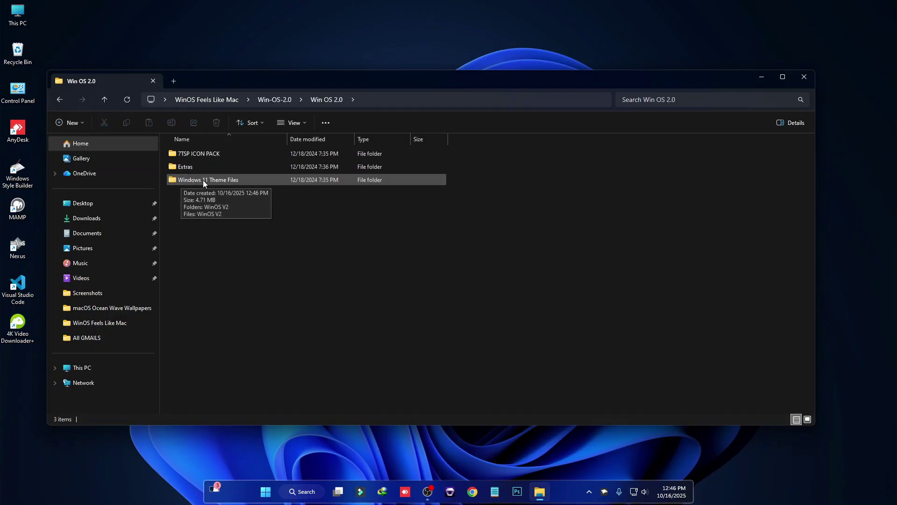
double_click(208, 181)
left_click_drag(204, 208, 240, 154)
right_click(216, 154)
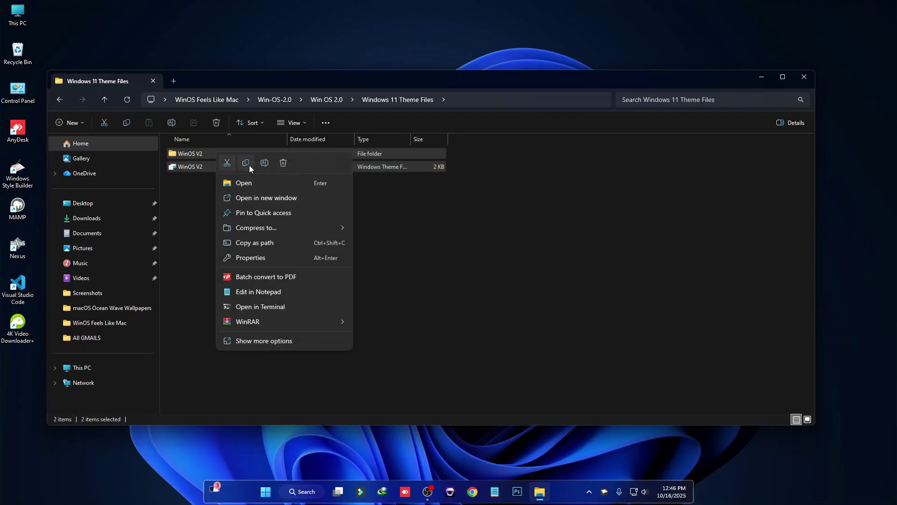
left_click(246, 164)
- Paste the copied WinOS V2 items into C:\Windows\Resources\Themes, granting administrator permission for all current items
left_click(89, 367)
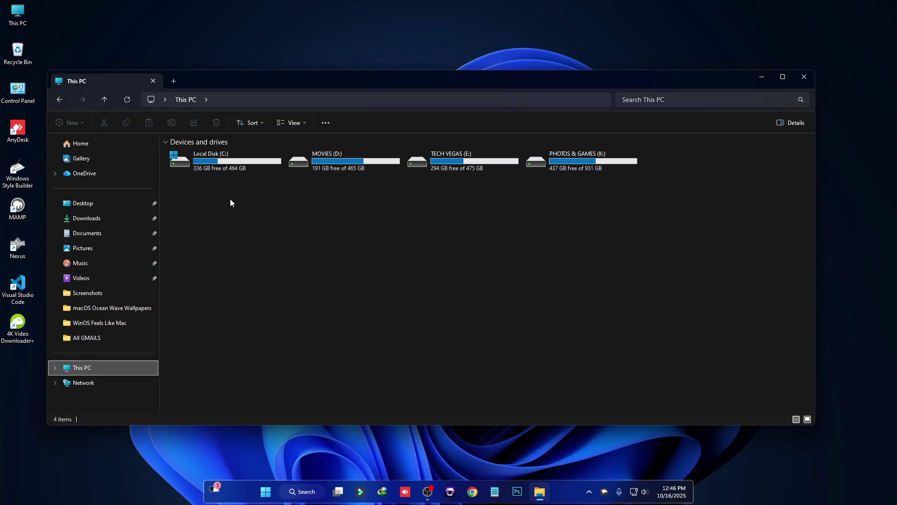
double_click(228, 162)
left_click(607, 173)
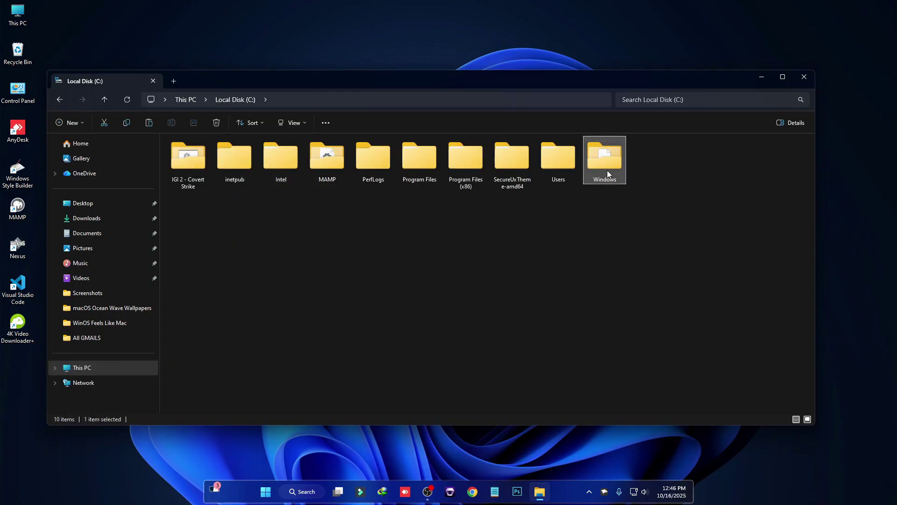
double_click(607, 173)
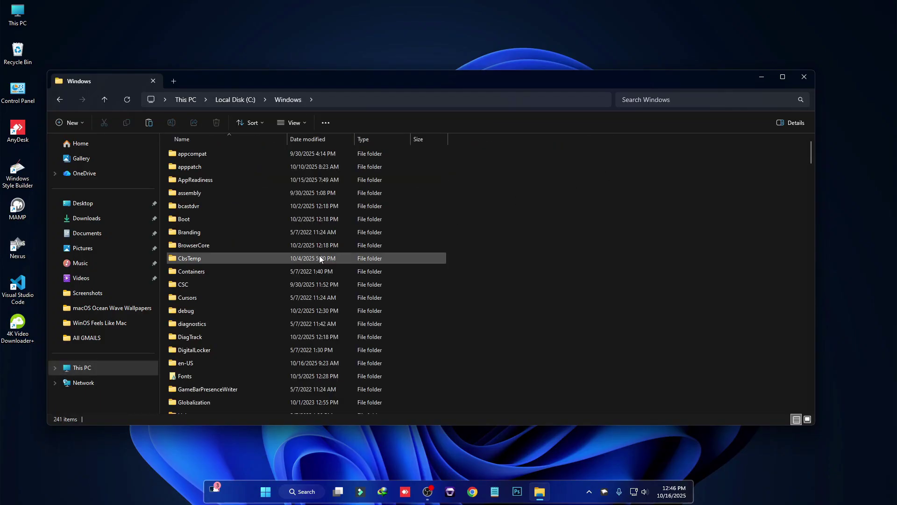
key("r")
key("r")
key("r")
double_click(209, 179)
double_click(195, 166)
right_click(280, 308)
left_click(292, 315)
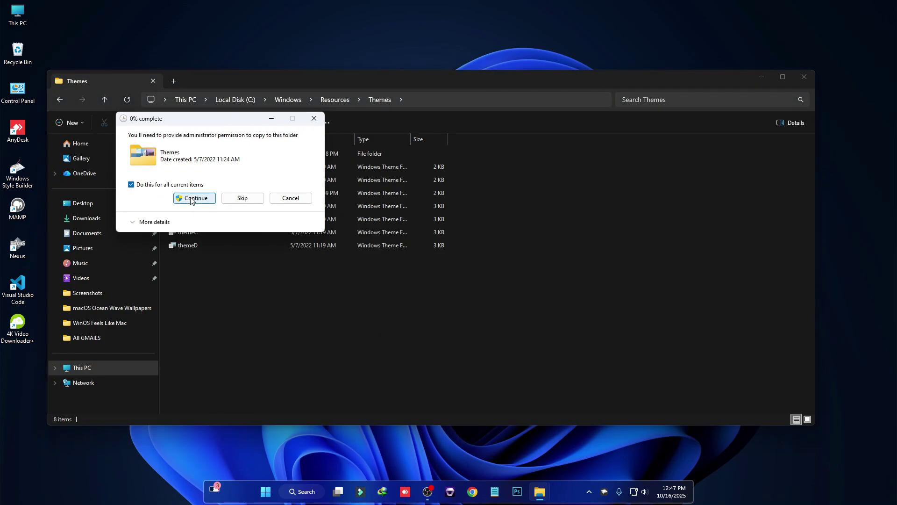
left_click(191, 198)
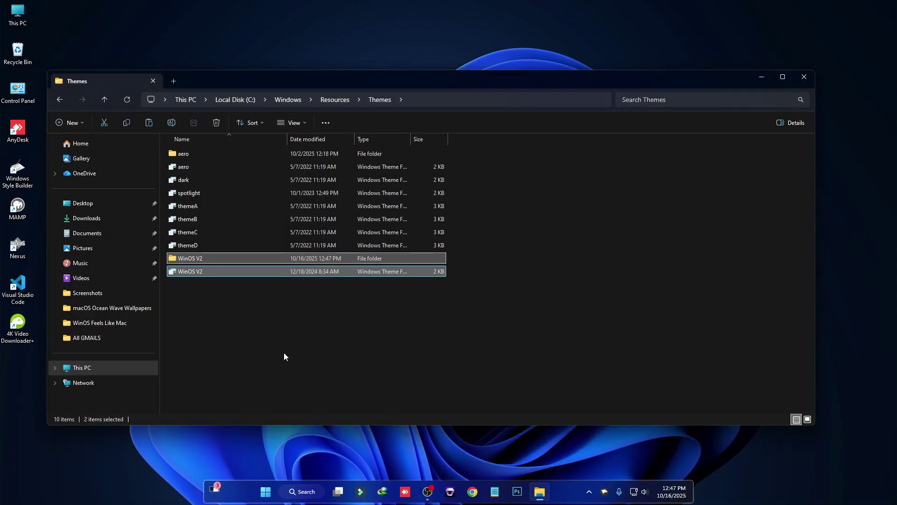
- Run ThemeTool as administrator from the inner SecureUxTheme-amd64 folder on Local Disk (C:)
left_click(100, 366)
left_click(225, 162)
double_click(226, 160)
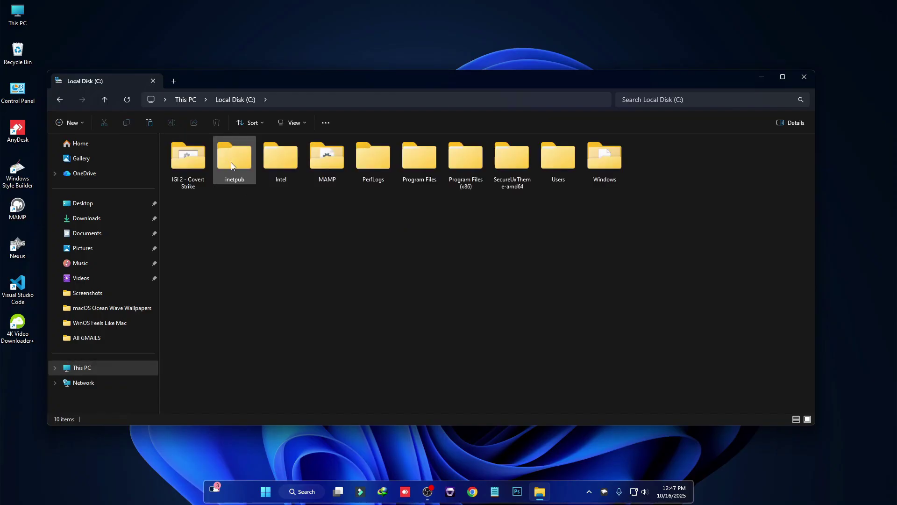
double_click(514, 171)
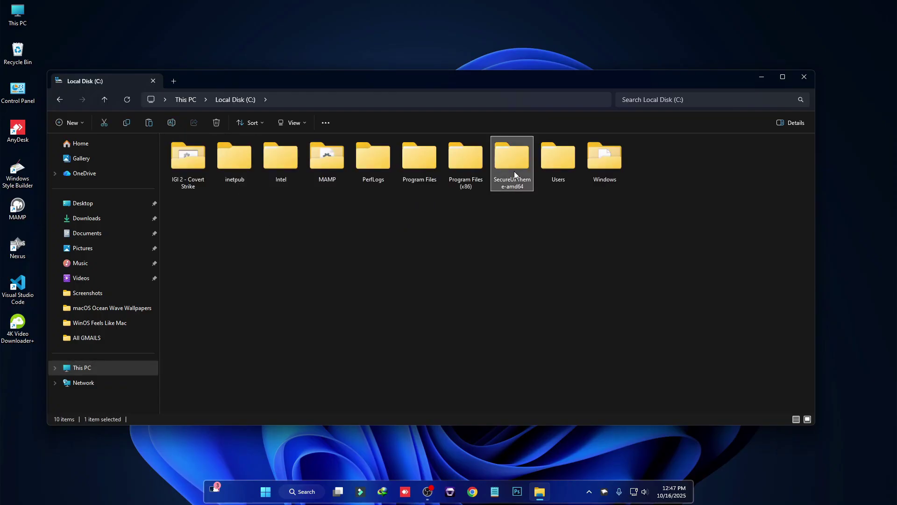
left_click(224, 154)
double_click(225, 154)
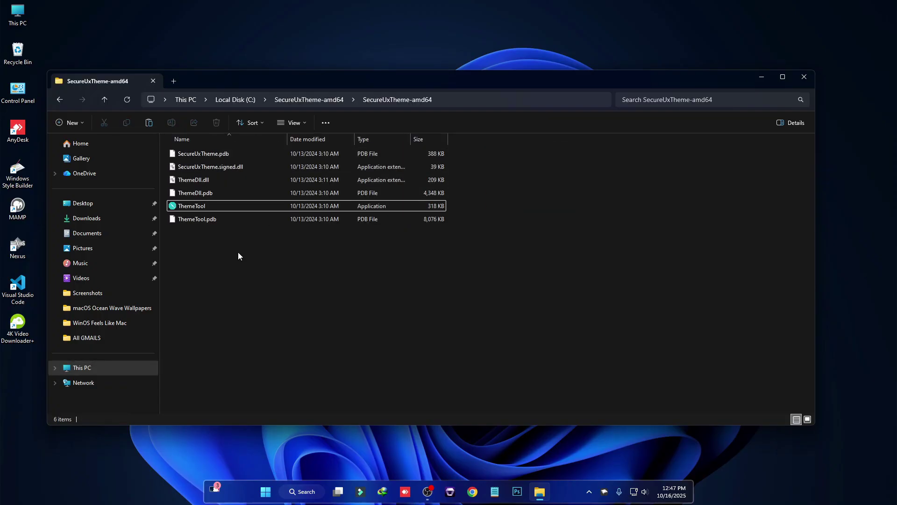
right_click(186, 207)
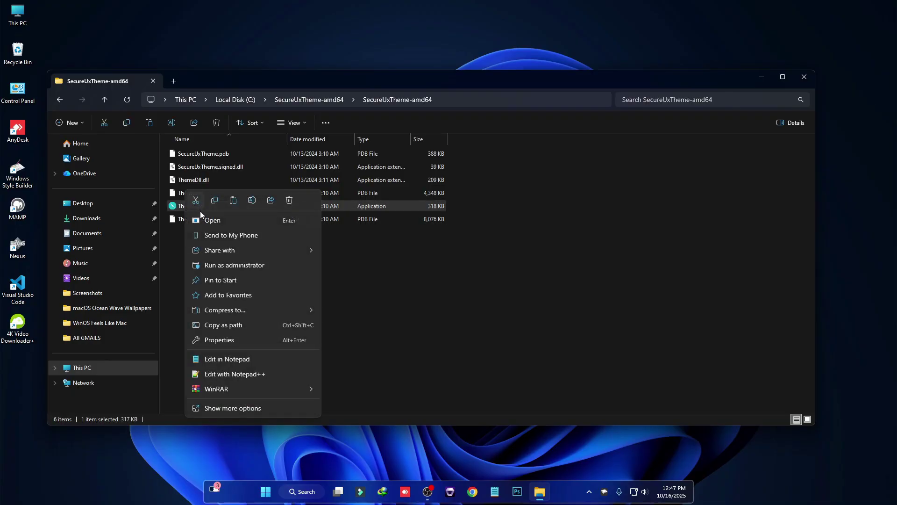
left_click(230, 265)
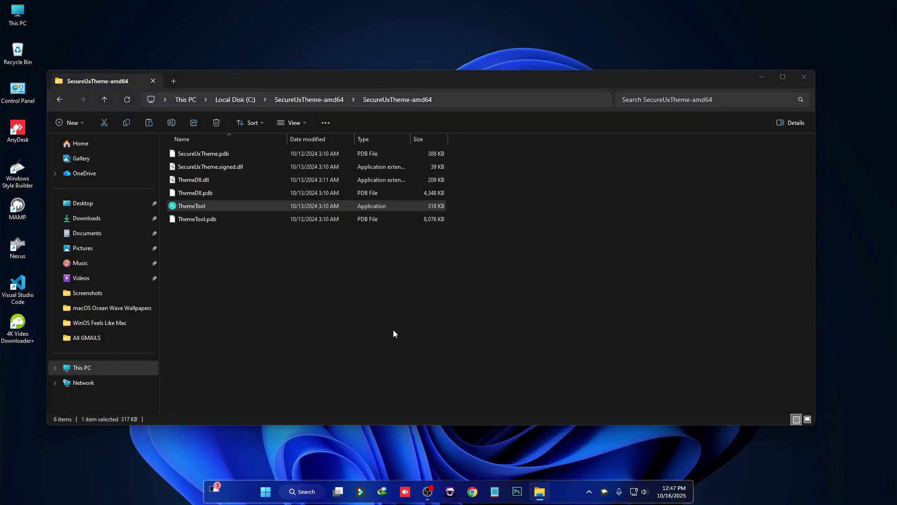
- Patch and apply the WinOS V2 theme in ThemeTool, and close the tool and the SecureUxTheme-amd64 folder window
left_click(521, 282)
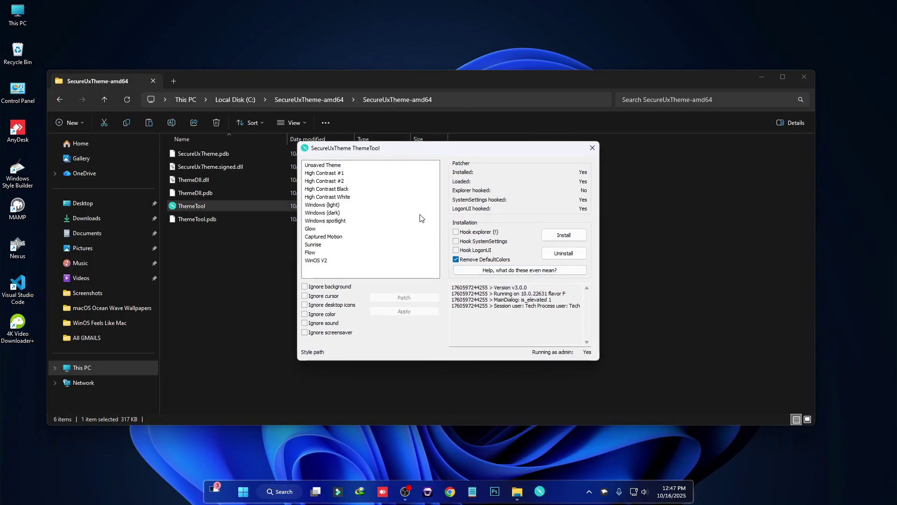
left_click_drag(433, 146, 369, 143)
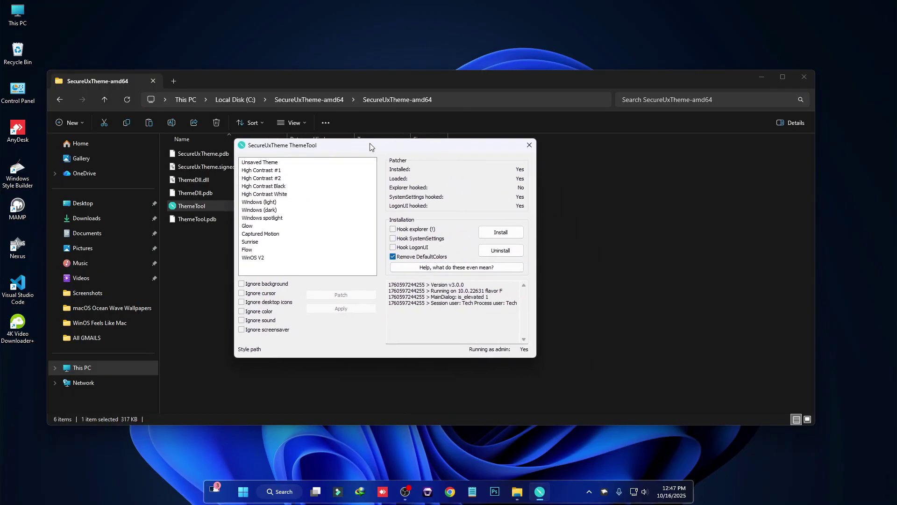
left_click(253, 258)
left_click(341, 311)
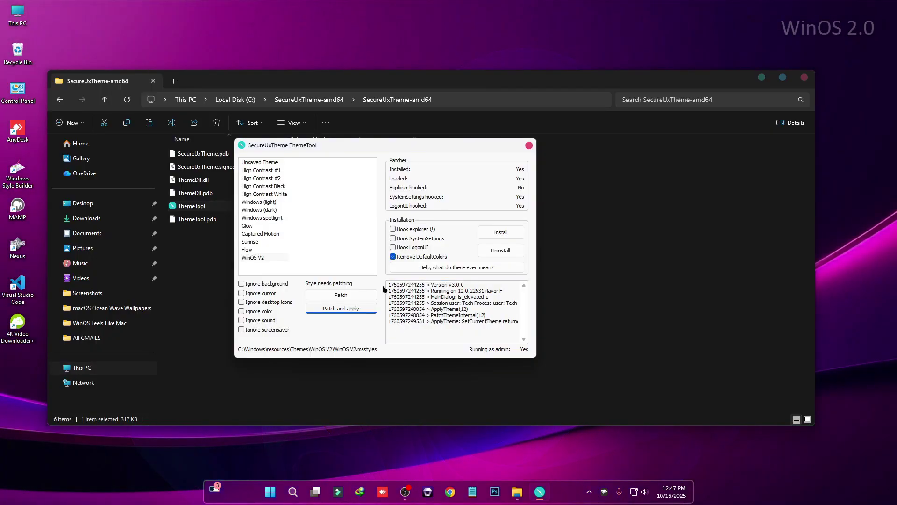
left_click(529, 145)
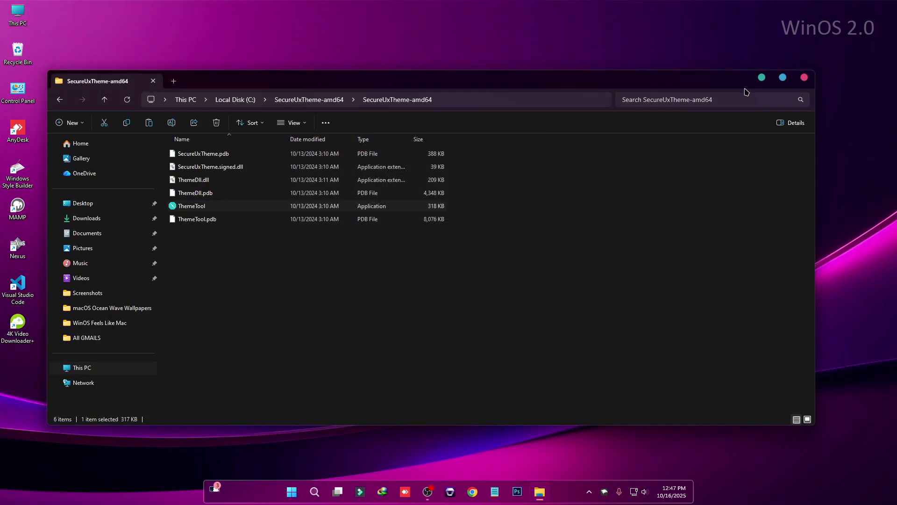
left_click(638, 274)
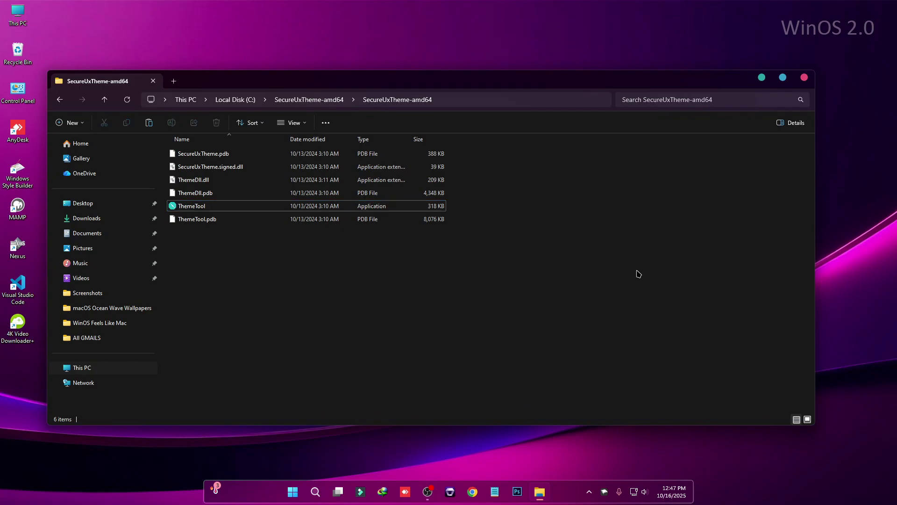
left_click(804, 78)
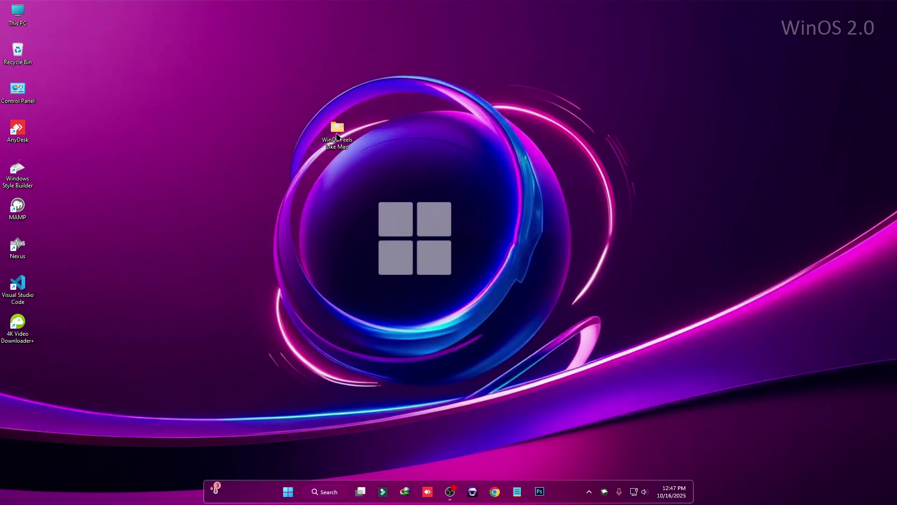
- Install StartAllBack with StartAllBack_3.9.16_setup from the WinOS Feels Like Mac desktop folder and close its configuration window
double_click(337, 133)
left_click(542, 167)
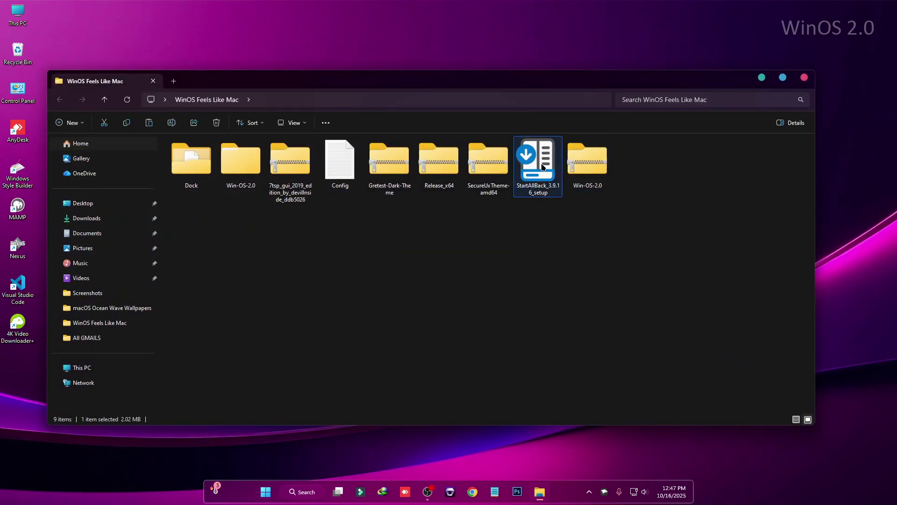
double_click(533, 176)
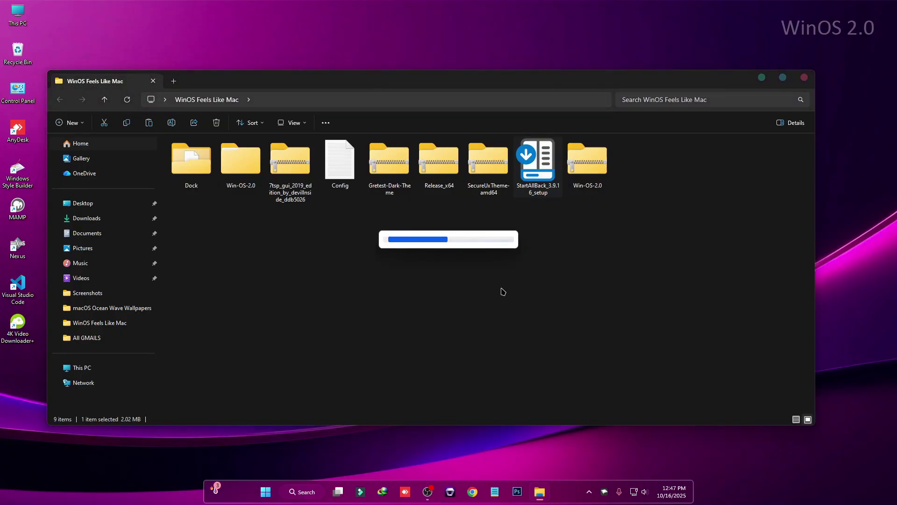
left_click(402, 213)
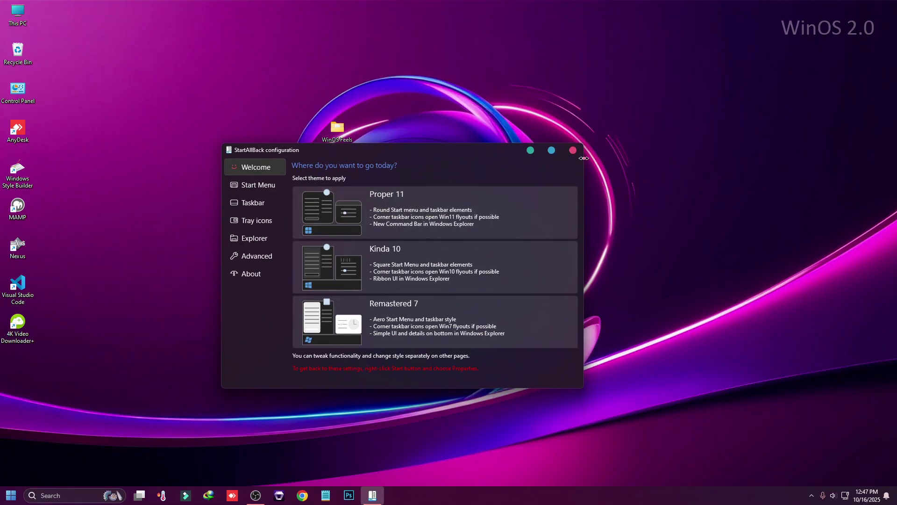
left_click(574, 150)
- Turn off the enhanced classic taskbar in the StartAllBack properties and restart Explorer
right_click(471, 497)
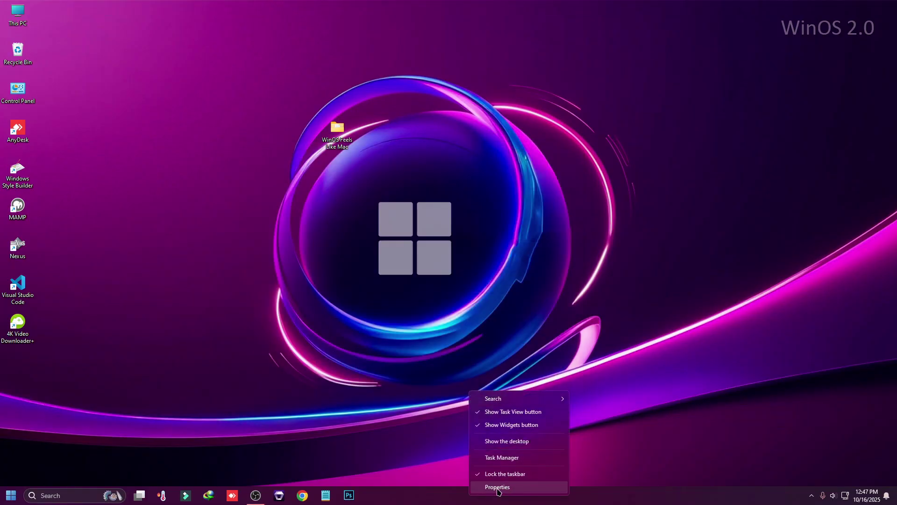
left_click(498, 487)
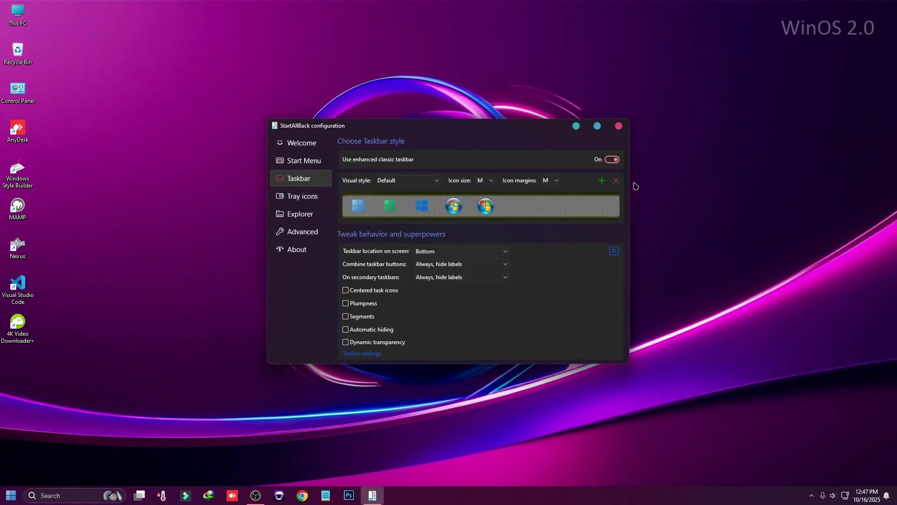
left_click(612, 159)
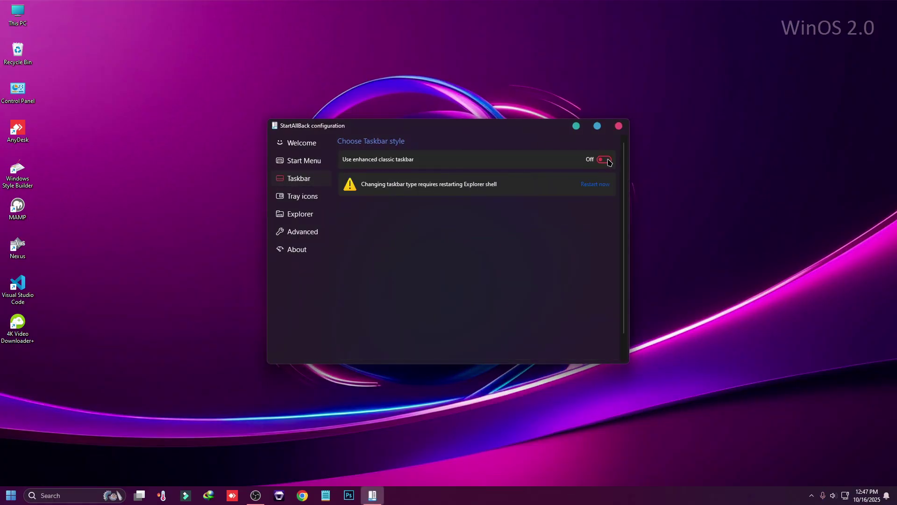
left_click(603, 184)
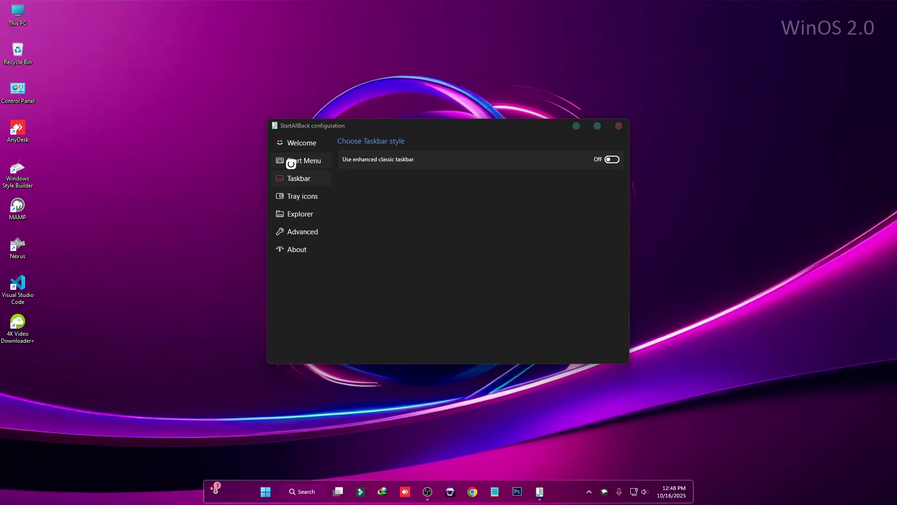
- Turn off the enhanced classic start menu, view the Explorer style options and close the StartAllBack configuration
left_click(307, 163)
left_click(612, 160)
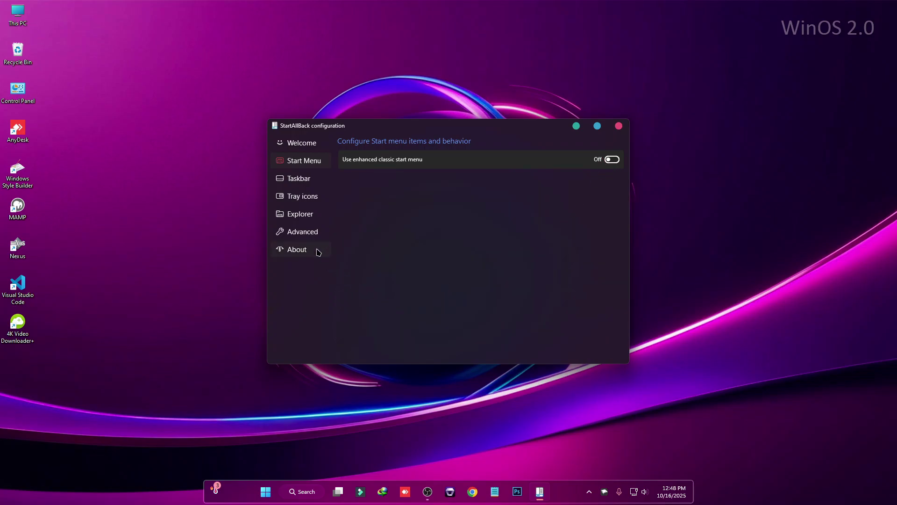
left_click(291, 215)
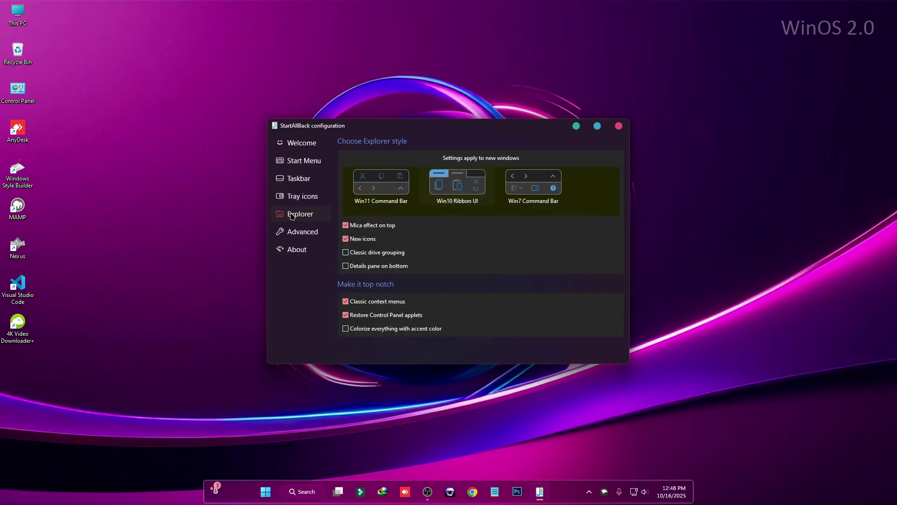
left_click(618, 127)
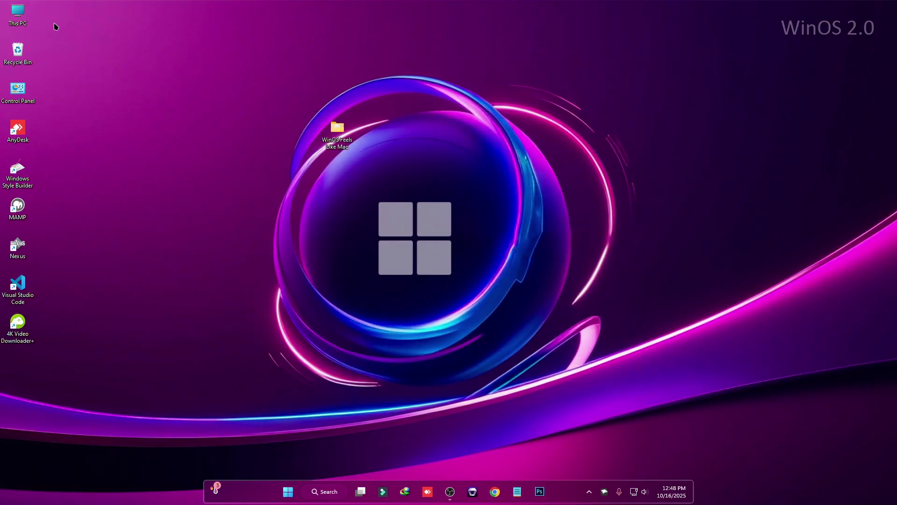
- Open This PC to check the appearance of the Explorer window and close it
double_click(18, 15)
left_click_drag(267, 81, 286, 78)
left_click(824, 75)
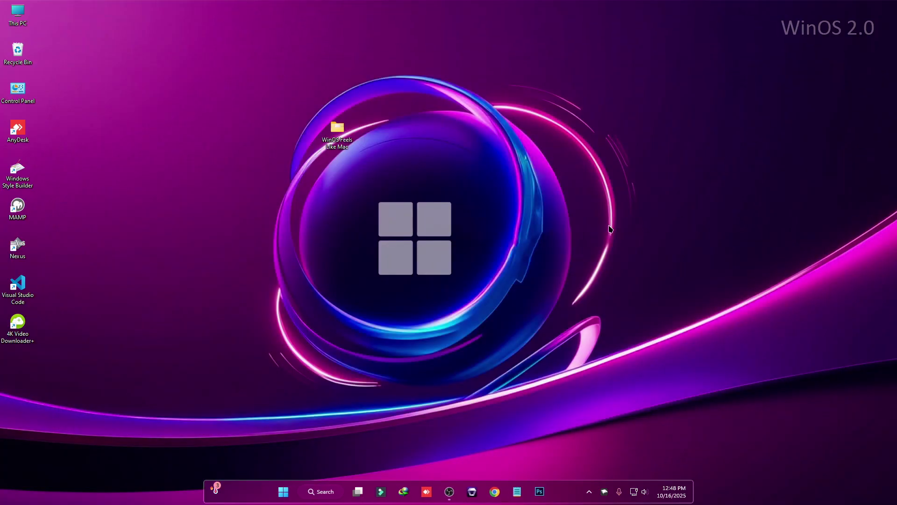
- Extract the 7tsp_gui_2019_edition archive in the WinOS Feels Like Mac folder into its own subfolder with WinRAR
double_click(338, 130)
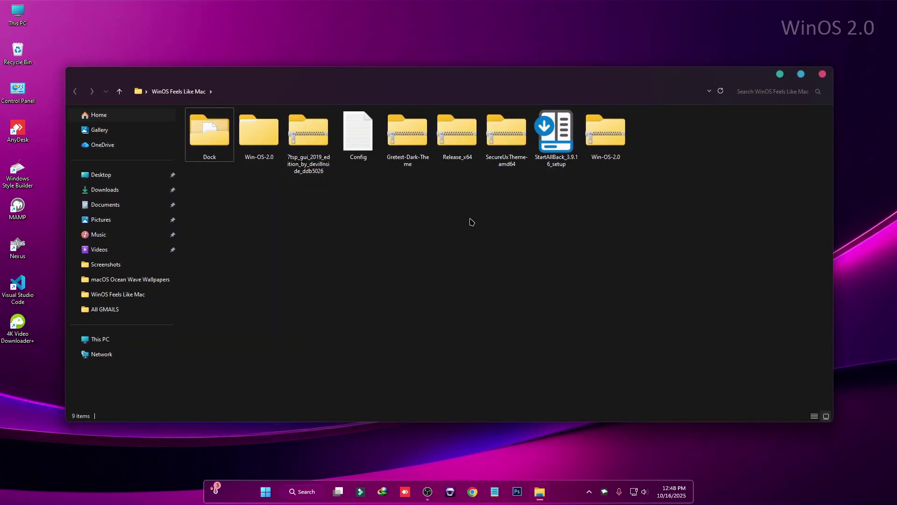
left_click(316, 146)
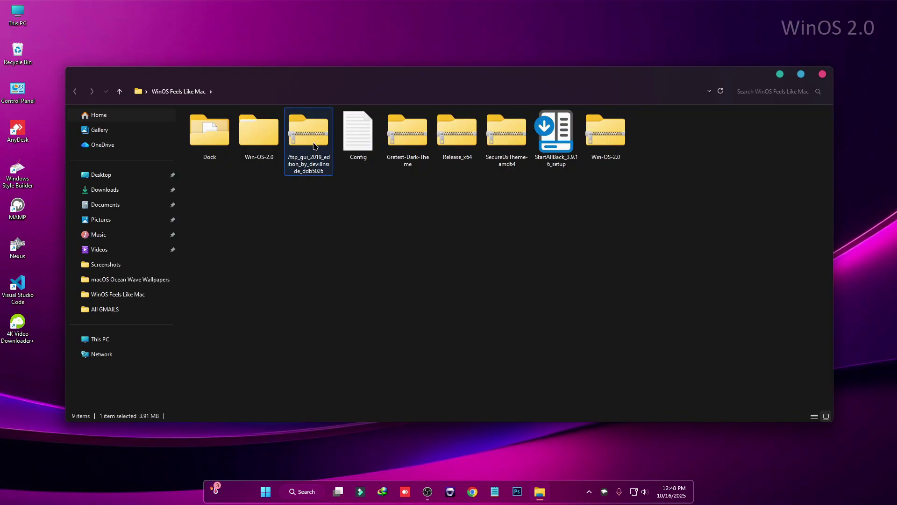
right_click(310, 143)
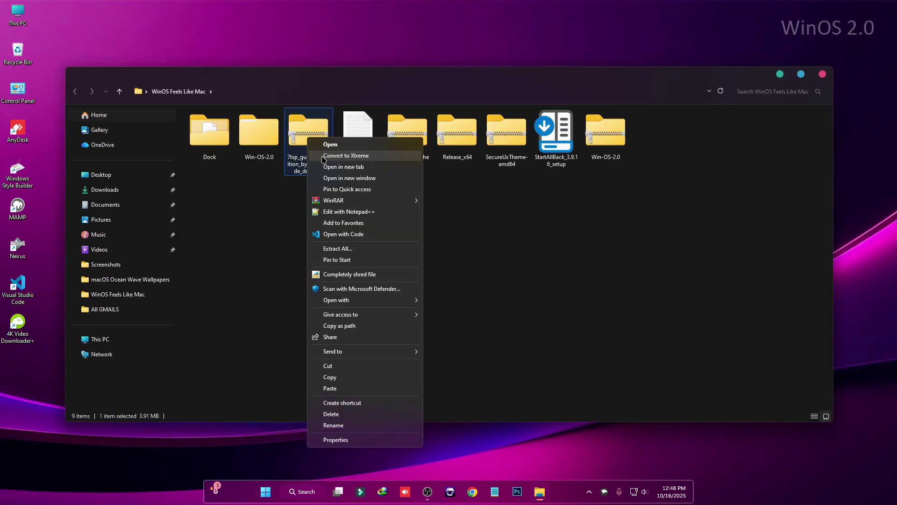
mouse_move(345, 202)
left_click(476, 219)
left_click(479, 355)
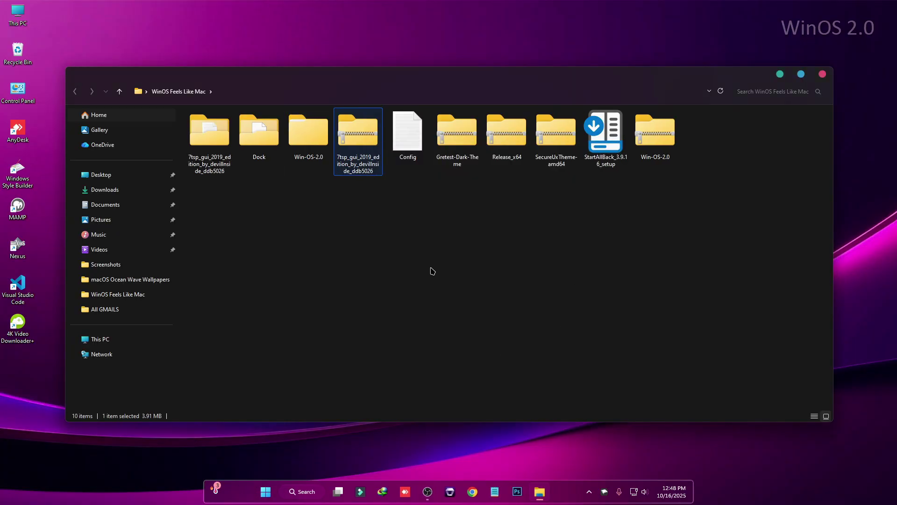
- Rename 7tsp GUI v0.6(2019).ee in the extracted 7tsp folder so its extension is .exe
double_click(207, 146)
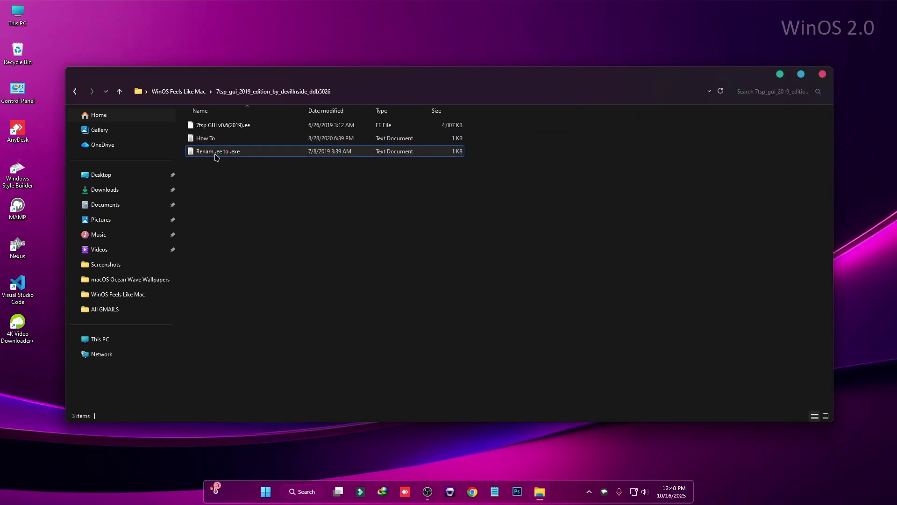
left_click(215, 125)
right_click(224, 127)
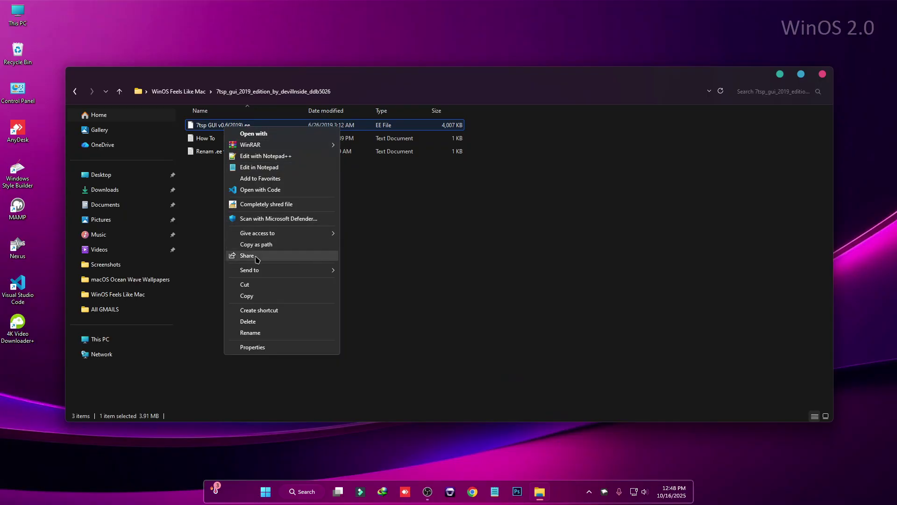
left_click(250, 332)
left_click(248, 125)
type("x")
key("Return")
left_click(483, 249)
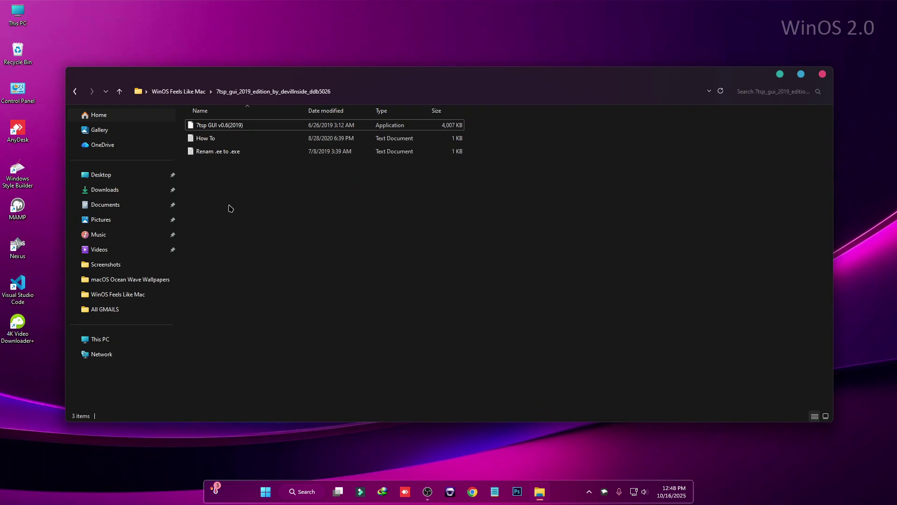
- Extract the Gretest-Dark-Theme archive in the WinOS Feels Like Mac folder into its own subfolder with WinRAR
left_click(120, 91)
left_click(551, 252)
left_click(467, 154)
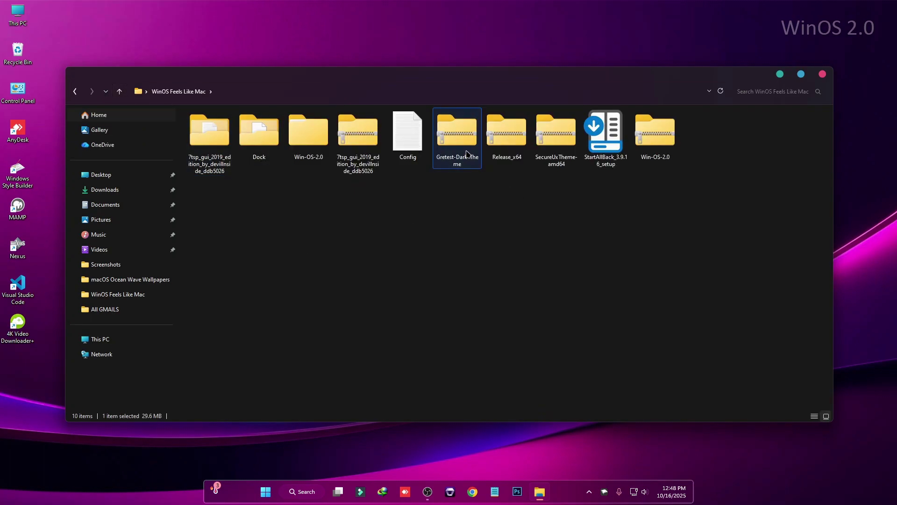
right_click(461, 137)
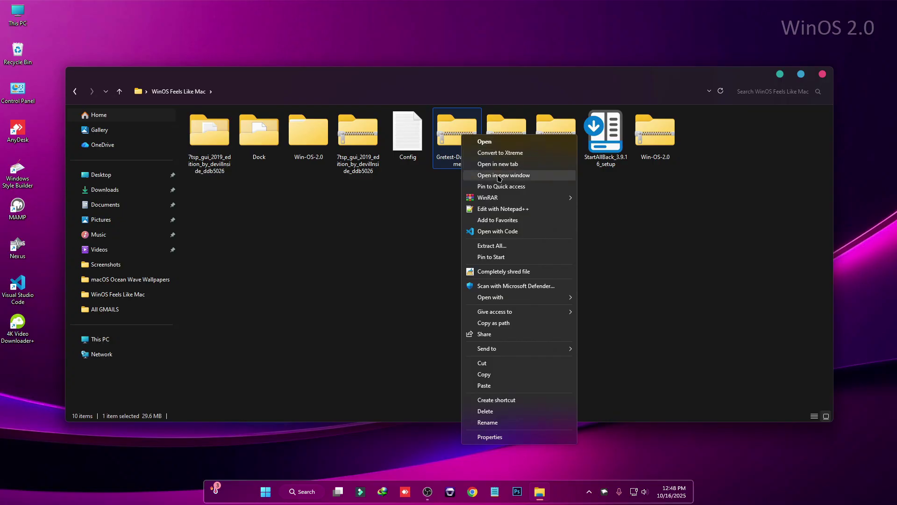
mouse_move(512, 197)
left_click(606, 209)
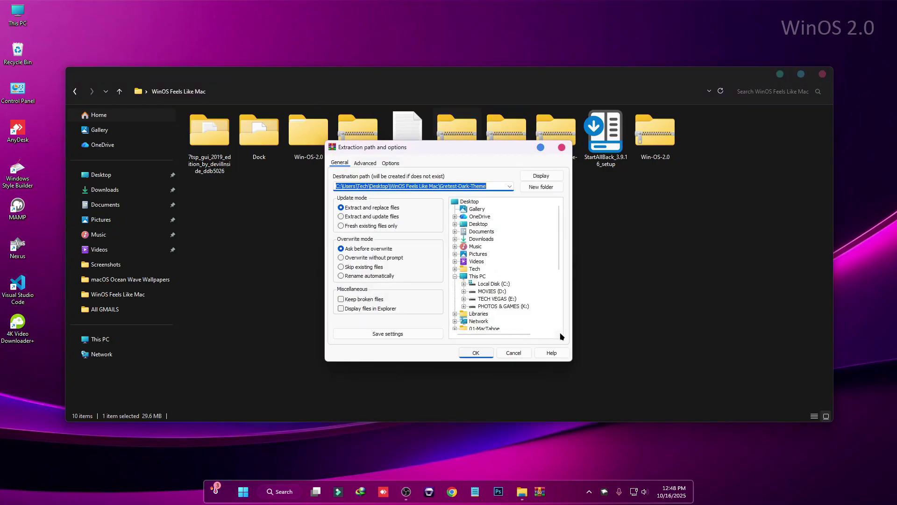
left_click(476, 353)
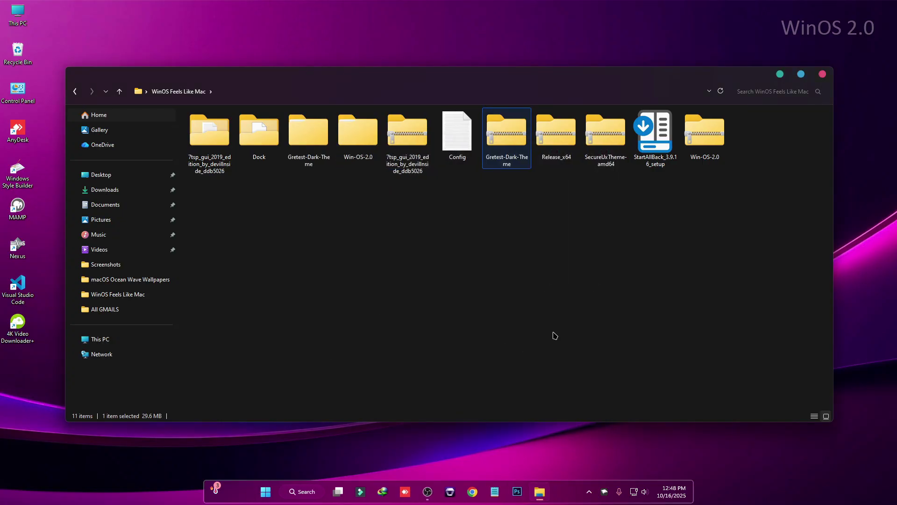
- Run 7tsp GUI v0.6(2019) as administrator from the extracted 7tsp folder
double_click(223, 150)
right_click(211, 129)
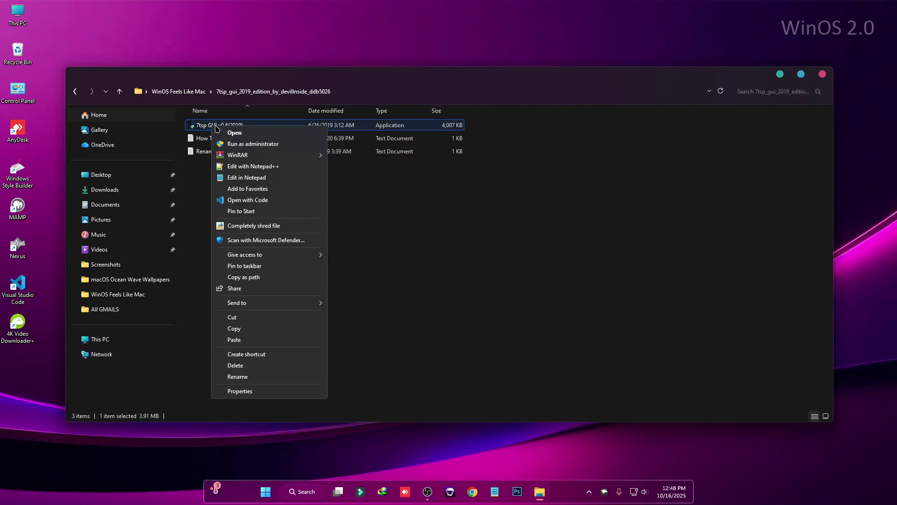
left_click(245, 149)
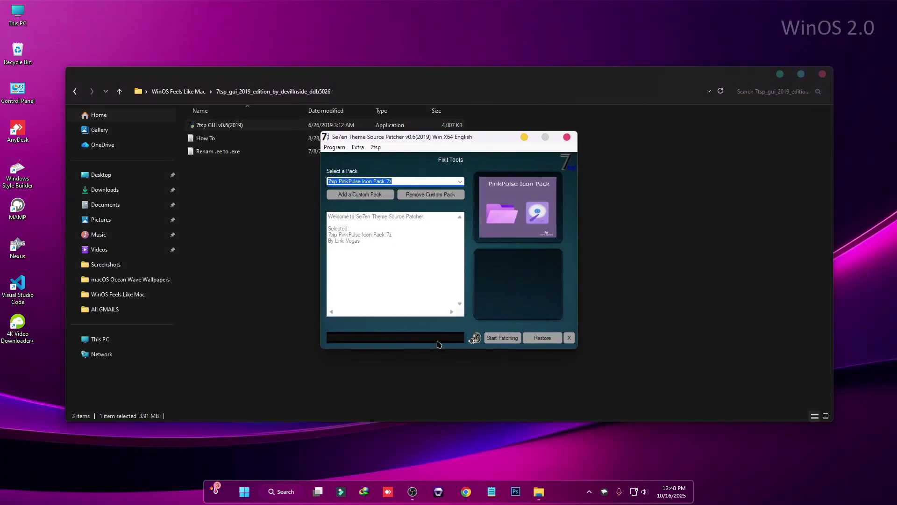
- Add 7tsp macOS Icon Pack as a custom pack from the Icon Pack folder of Gretest Dark Theme
left_click(376, 202)
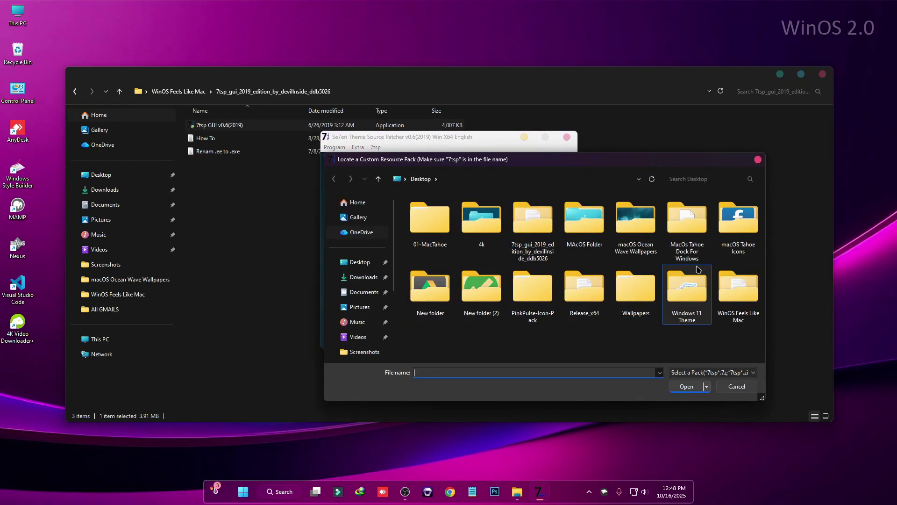
double_click(728, 310)
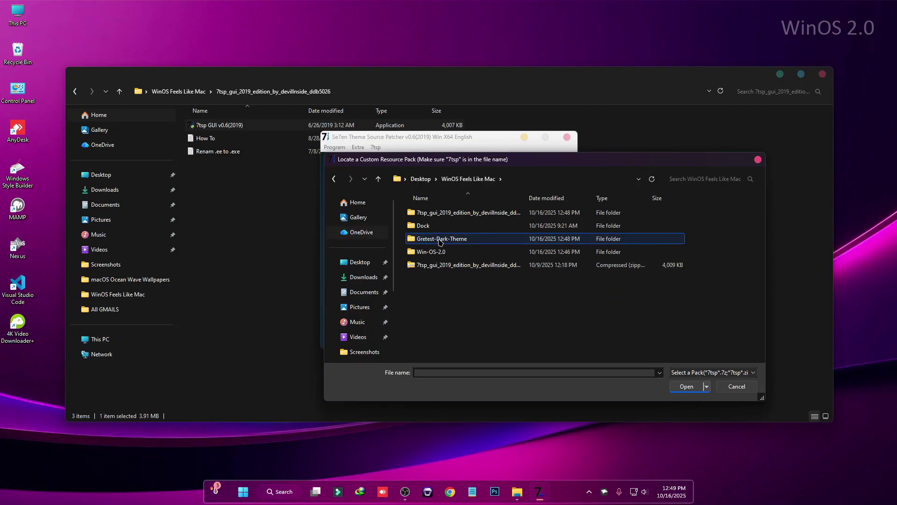
double_click(439, 241)
double_click(442, 214)
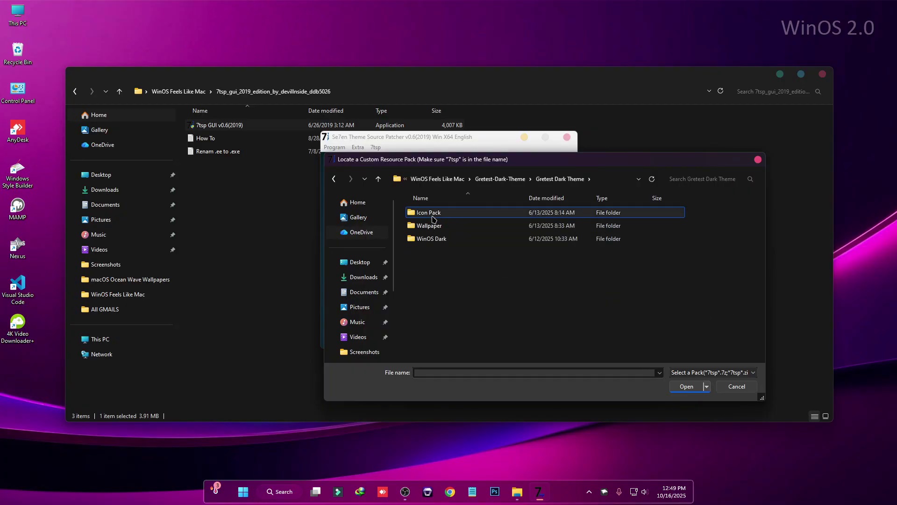
double_click(426, 214)
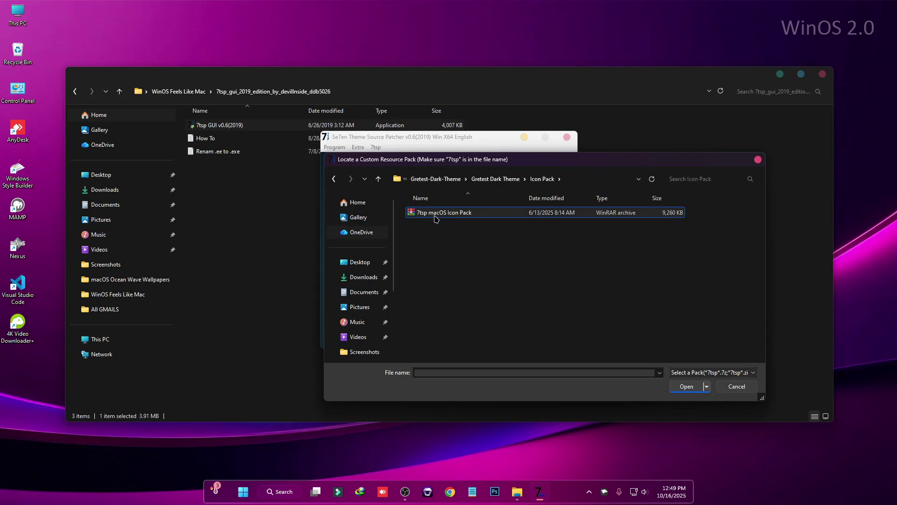
double_click(447, 215)
left_click(453, 280)
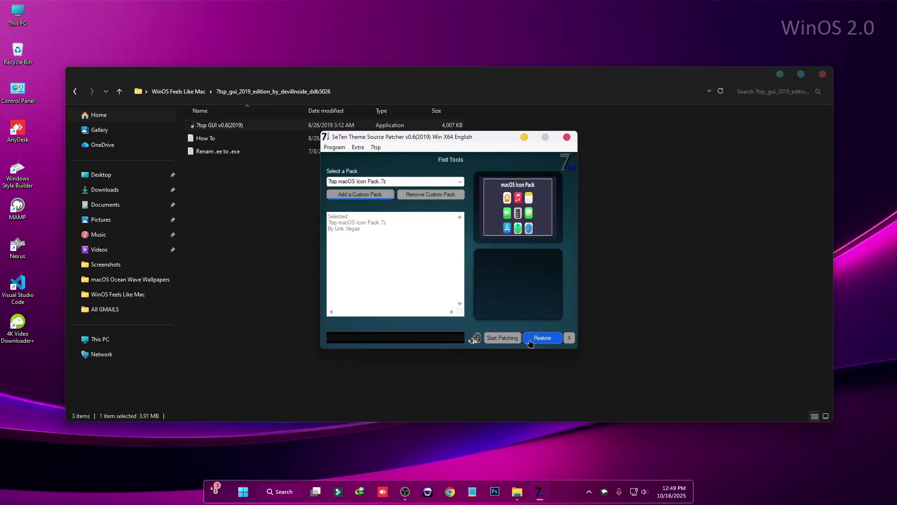
- Start patching the system with the selected 7tsp macOS Icon Pack and answer the follow-up prompt
left_click(502, 338)
left_click(444, 291)
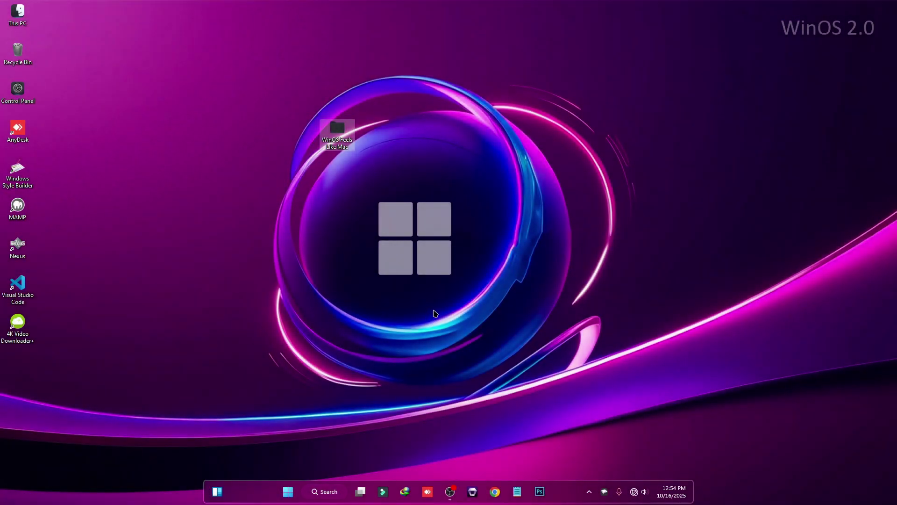
- Extract the Release_x64 archive in the WinOS Feels Like Mac folder into its own subfolder with WinRAR
double_click(336, 133)
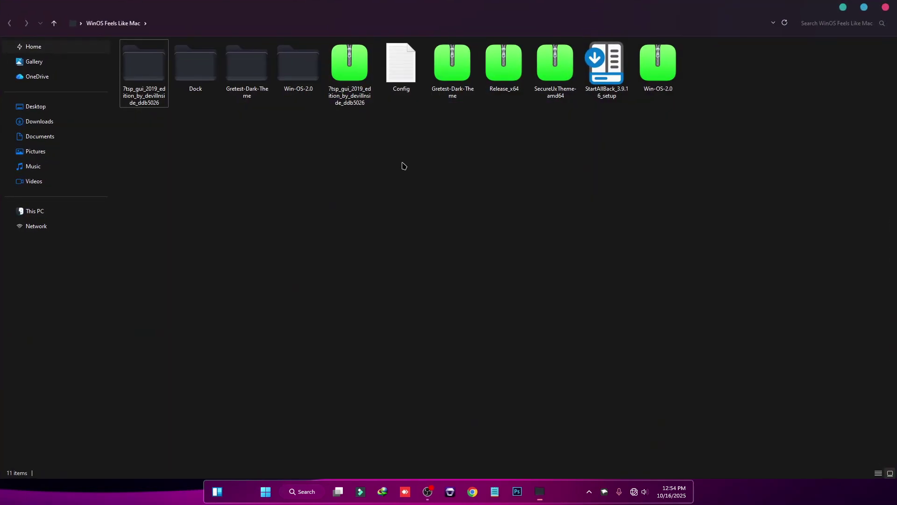
right_click(507, 72)
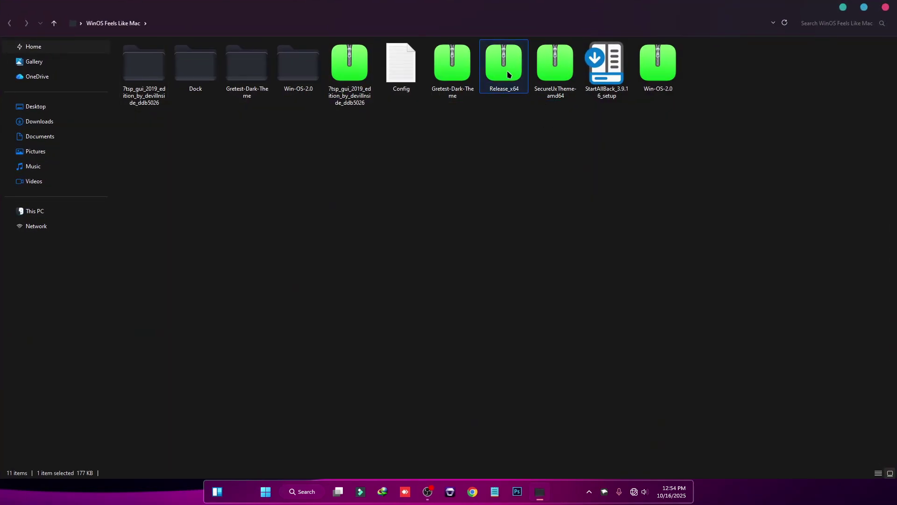
mouse_move(540, 136)
left_click(654, 147)
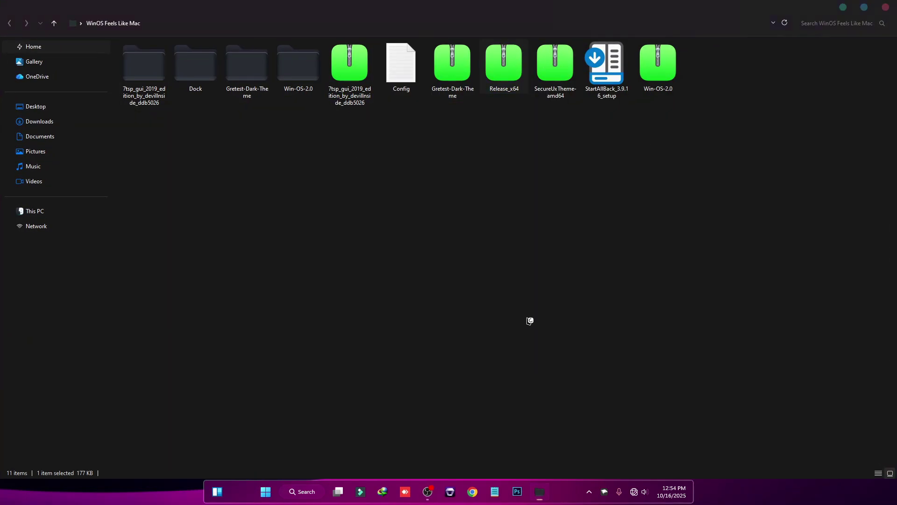
left_click(477, 352)
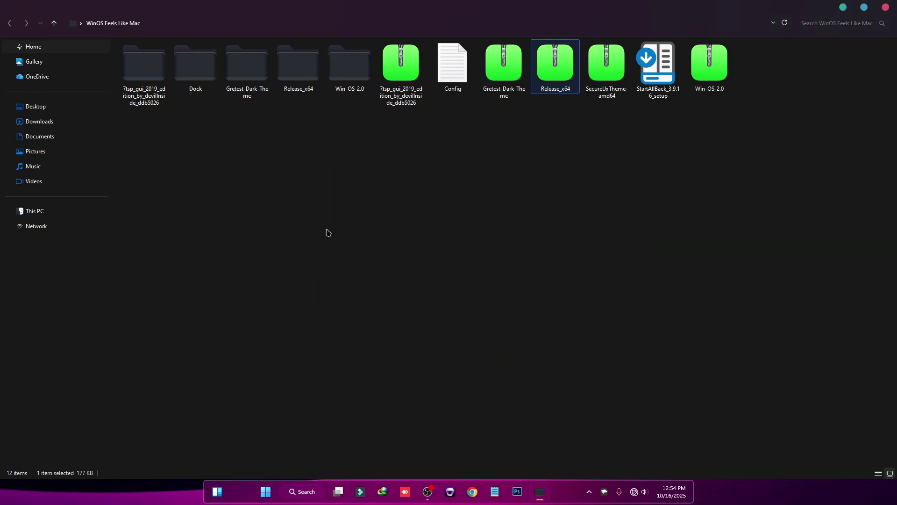
- Move the extracted Release_x64 folder from WinOS Feels Like Mac to the root of Local Disk (C:)
right_click(300, 78)
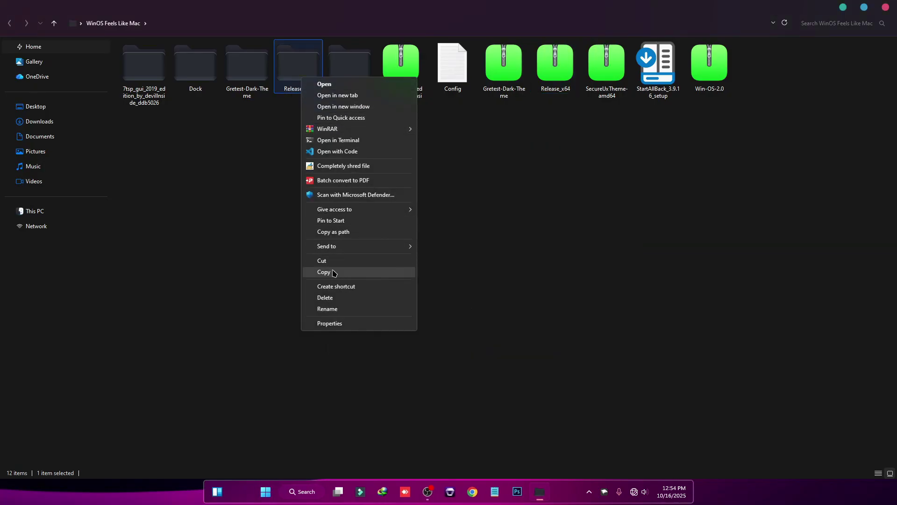
left_click(322, 260)
left_click(46, 213)
double_click(175, 70)
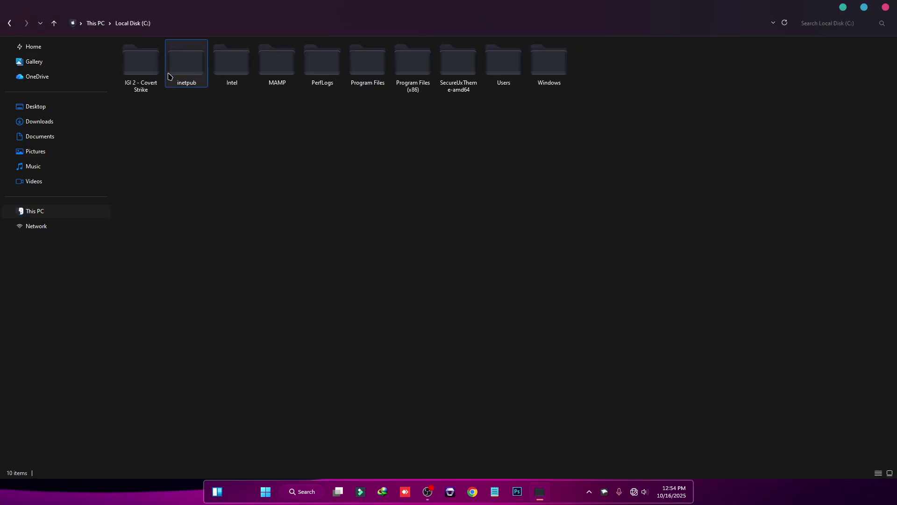
right_click(300, 175)
left_click(318, 220)
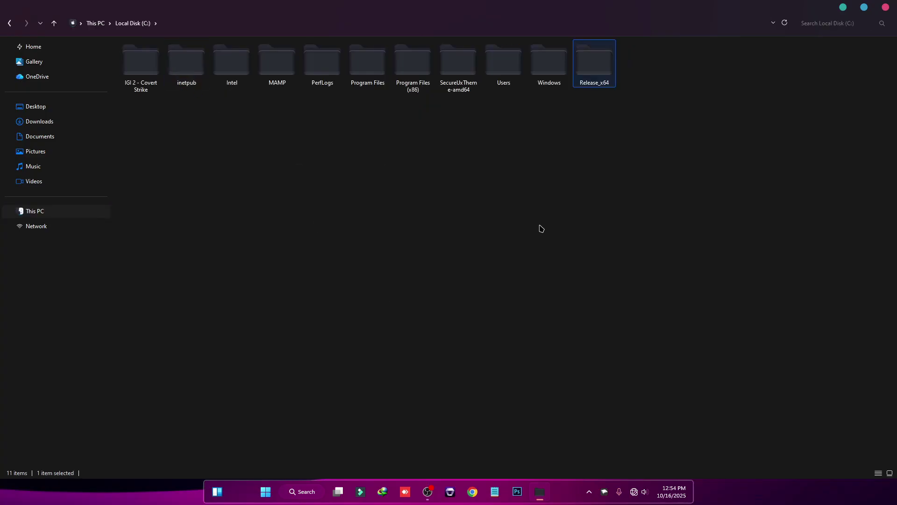
- Run the register script in C:\Release_x64\Release as administrator to register ExplorerBlurMica.dll
double_click(596, 77)
double_click(143, 58)
left_click(140, 84)
right_click(139, 85)
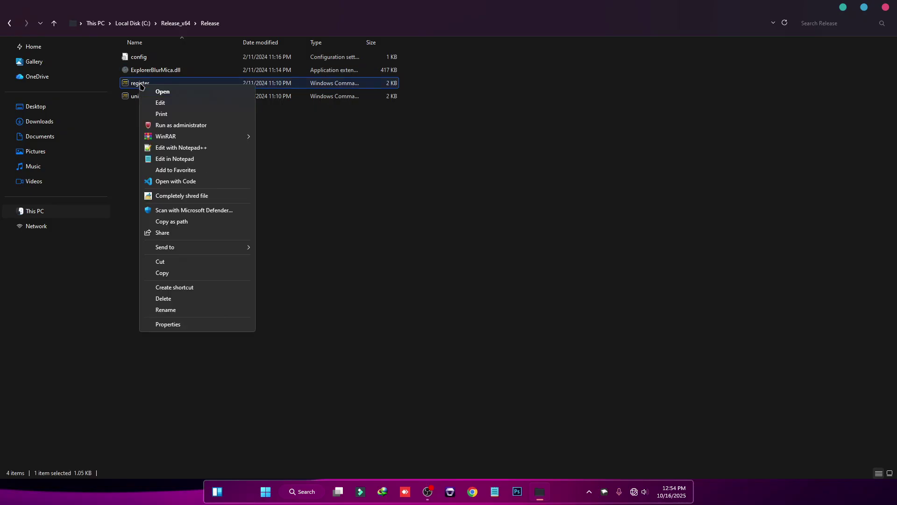
left_click(177, 126)
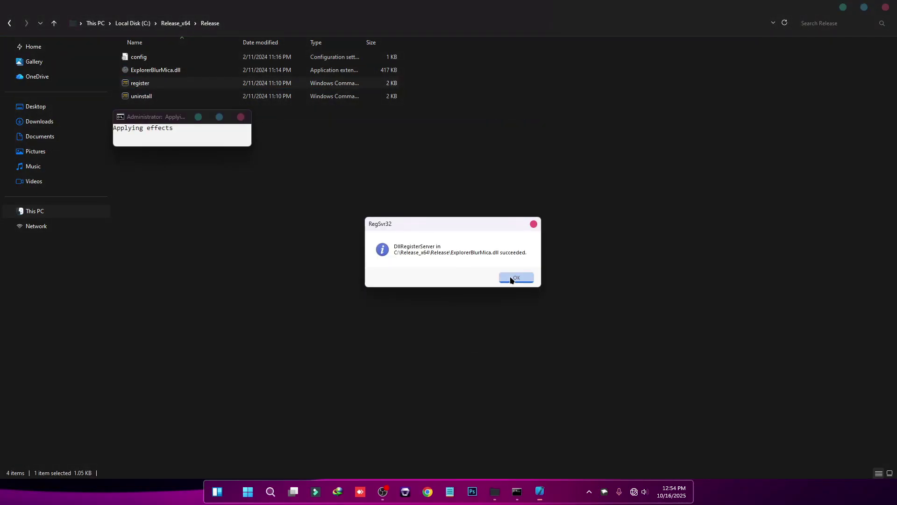
left_click(515, 281)
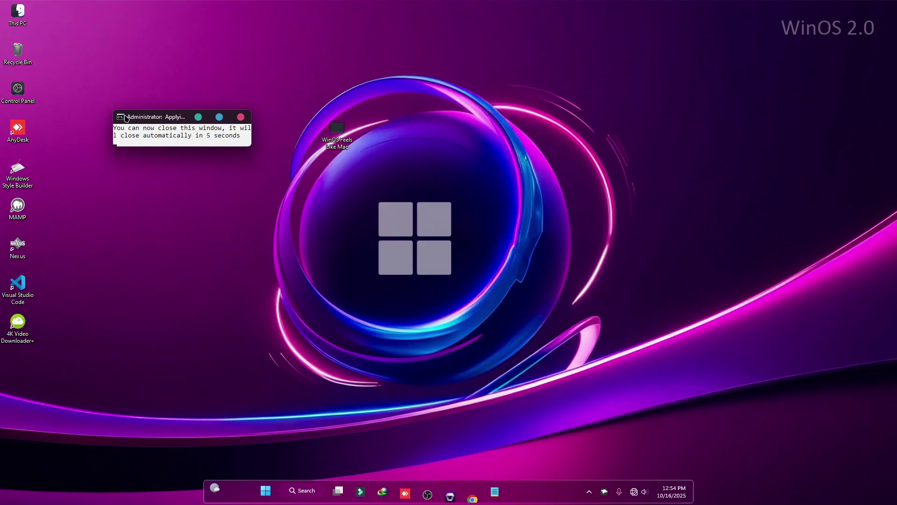
- Open config.ini from C:\Release_x64\Release in Notepad and clear the view of the desktop's WinOS Feels Like Mac folder
left_click(20, 17)
double_click(20, 17)
left_click_drag(327, 4, 409, 74)
double_click(255, 139)
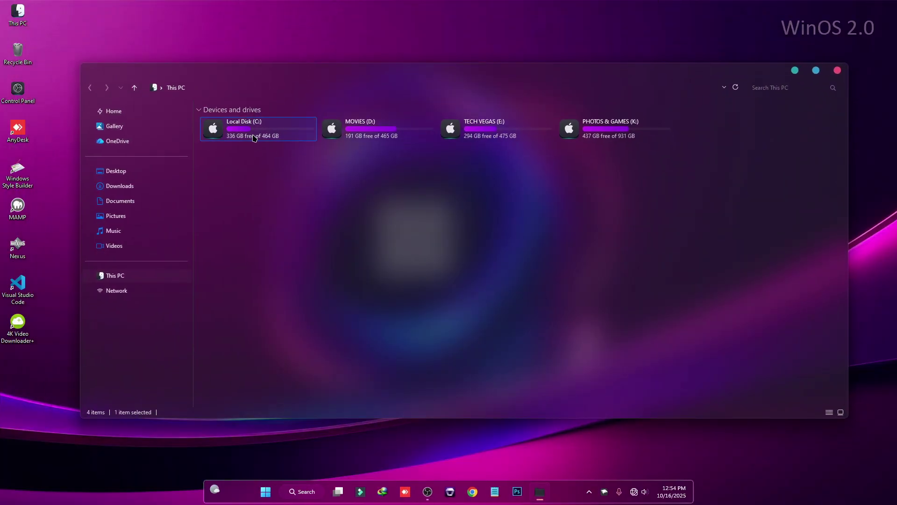
double_click(543, 143)
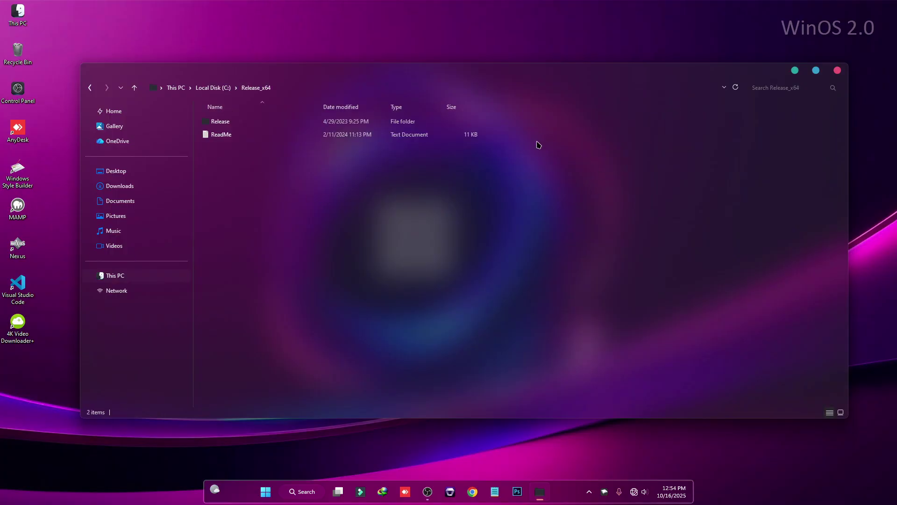
double_click(216, 123)
double_click(219, 121)
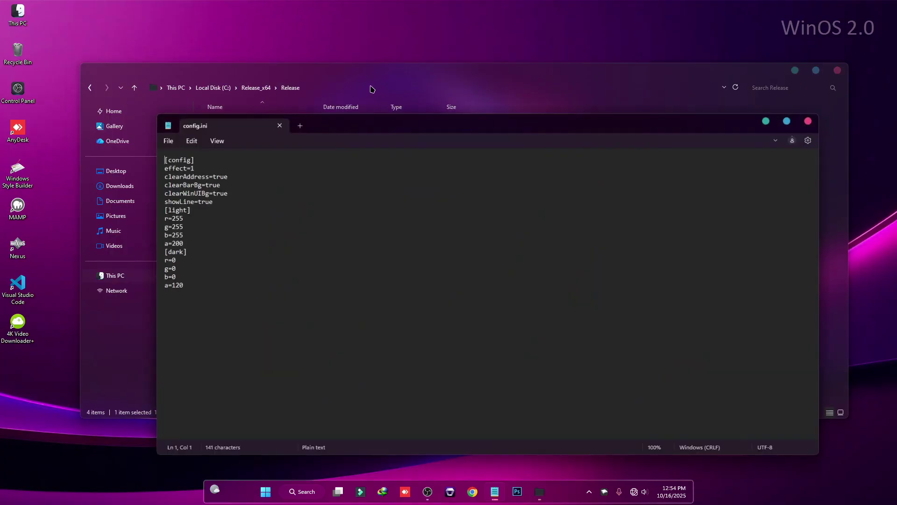
left_click(795, 70)
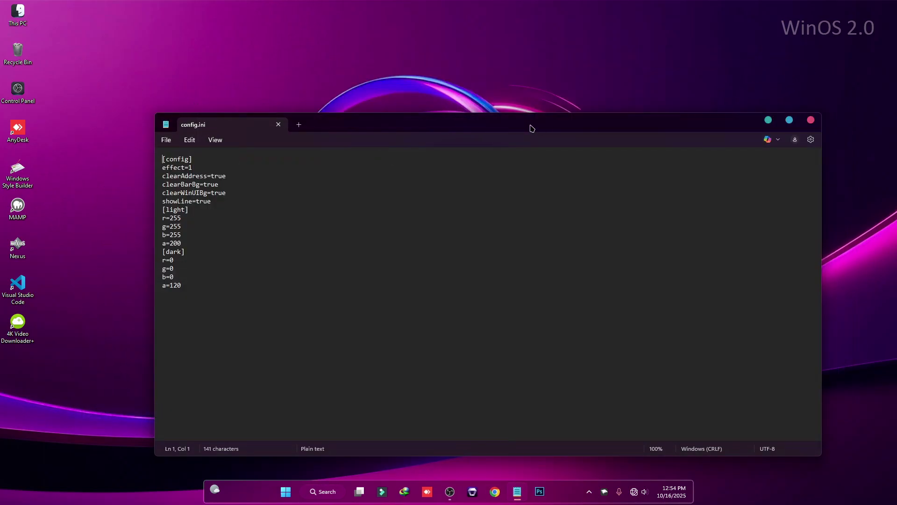
left_click_drag(530, 125, 533, 202)
- Copy the entire text of the Config file in the WinOS Feels Like Mac folder
double_click(334, 132)
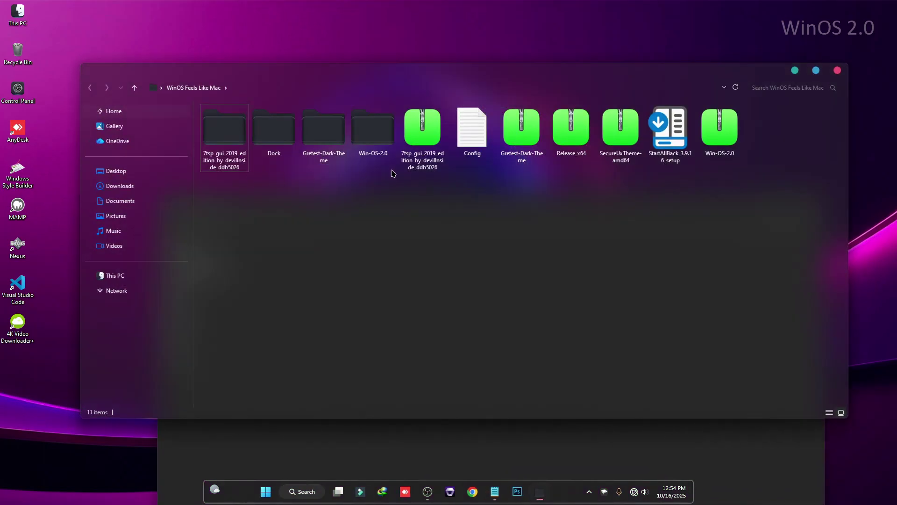
double_click(485, 158)
left_click_drag(94, 259, 90, 145)
key("ctrl+a")
right_click(116, 153)
left_click(164, 170)
left_click(731, 81)
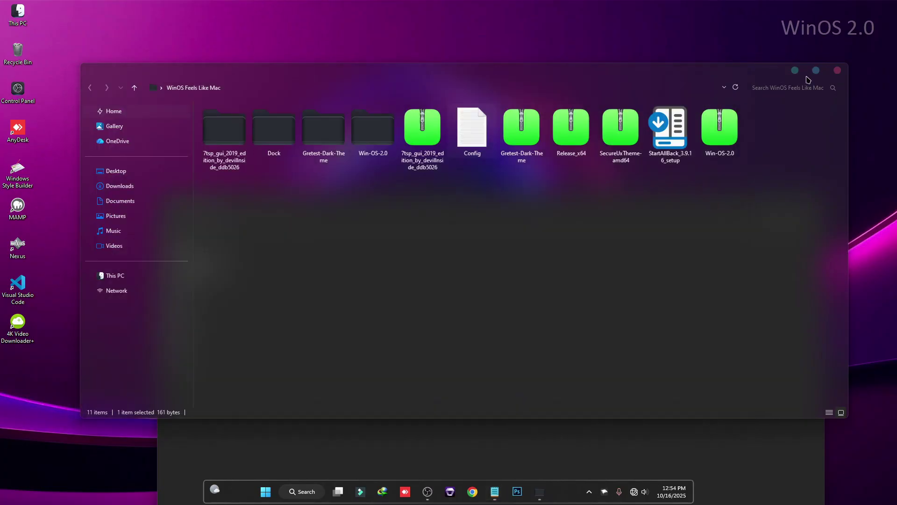
- Replace all of config.ini with the copied settings (showLine=false; dark r=32, g=14, b=56, a=170), save and close it
left_click(837, 71)
left_click_drag(233, 284, 174, 156)
right_click(234, 168)
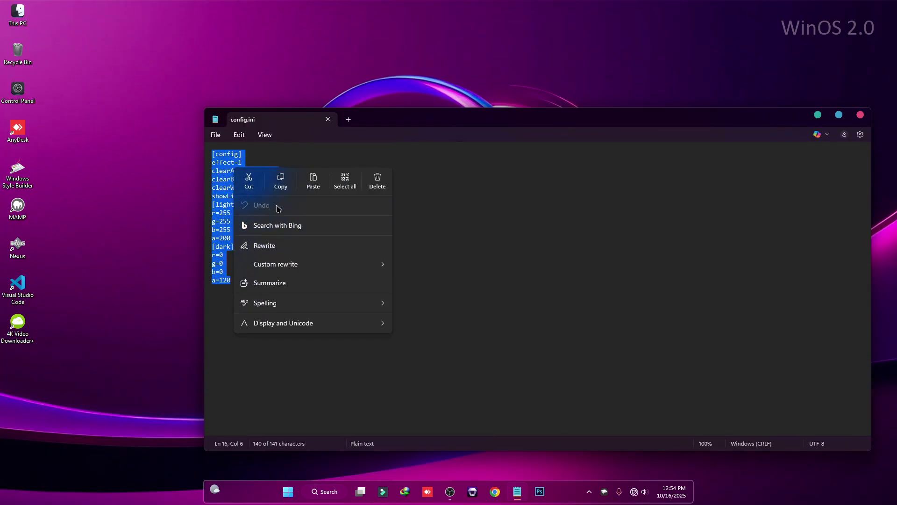
left_click(312, 186)
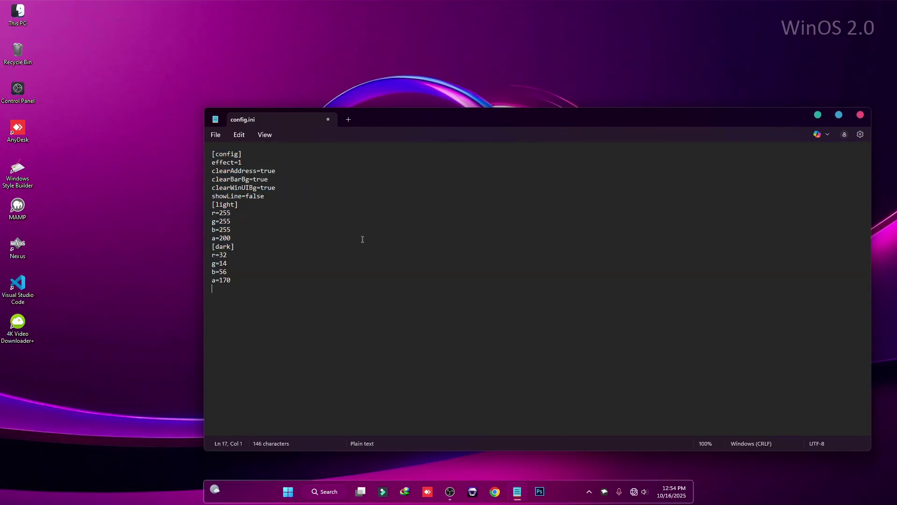
left_click(217, 135)
left_click(226, 230)
left_click(860, 115)
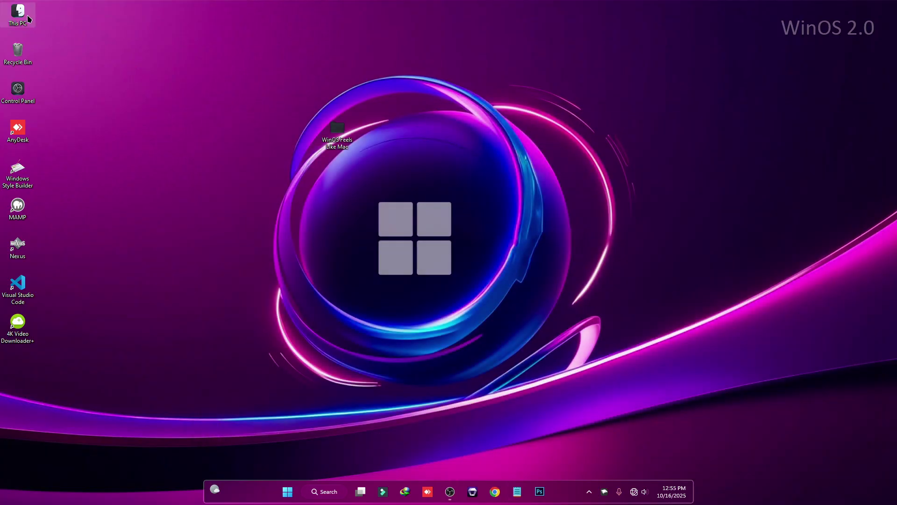
- Check the new transparency effect in a File Explorer window showing Local Disk (C:), and close the window
double_click(21, 15)
left_click_drag(290, 73, 301, 78)
double_click(259, 137)
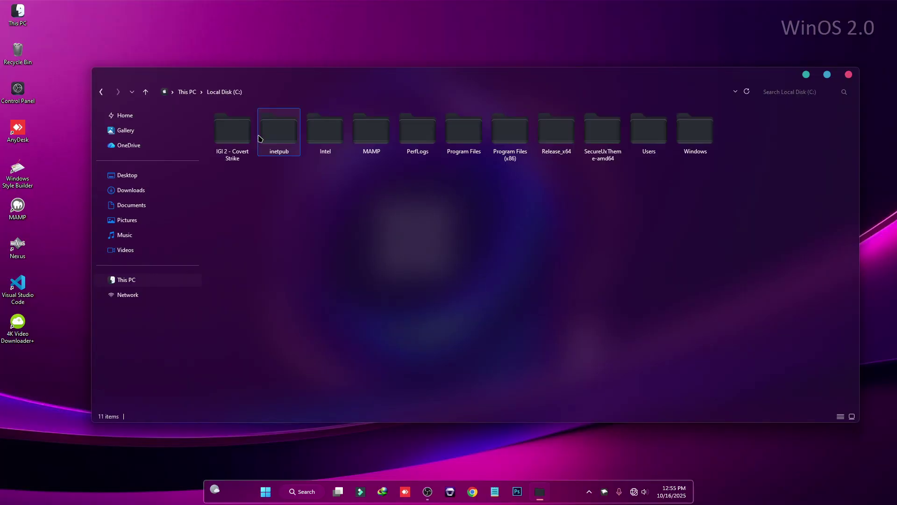
left_click_drag(589, 86, 569, 62)
left_click(829, 51)
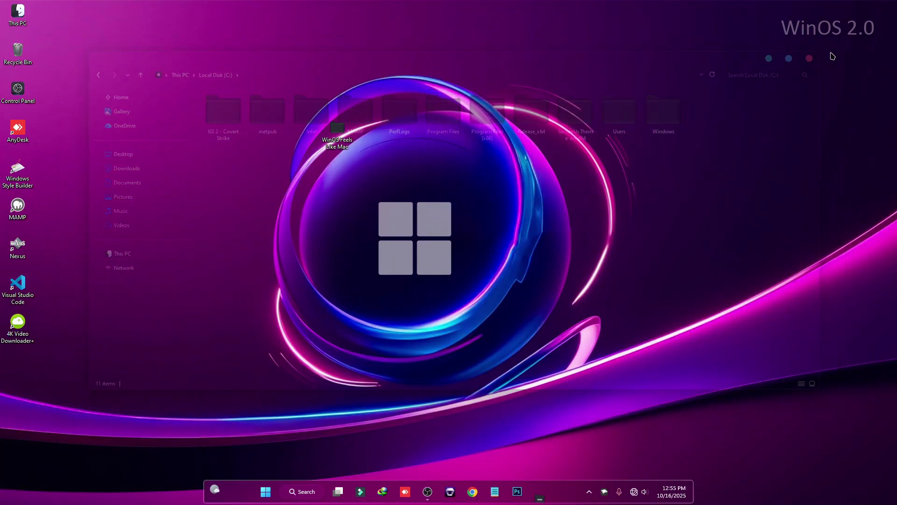
- Copy the macOS Tahoe Icons folder from the Dock folder in WinOS Feels Like Mac to the root of Local Disk (C:)
double_click(337, 133)
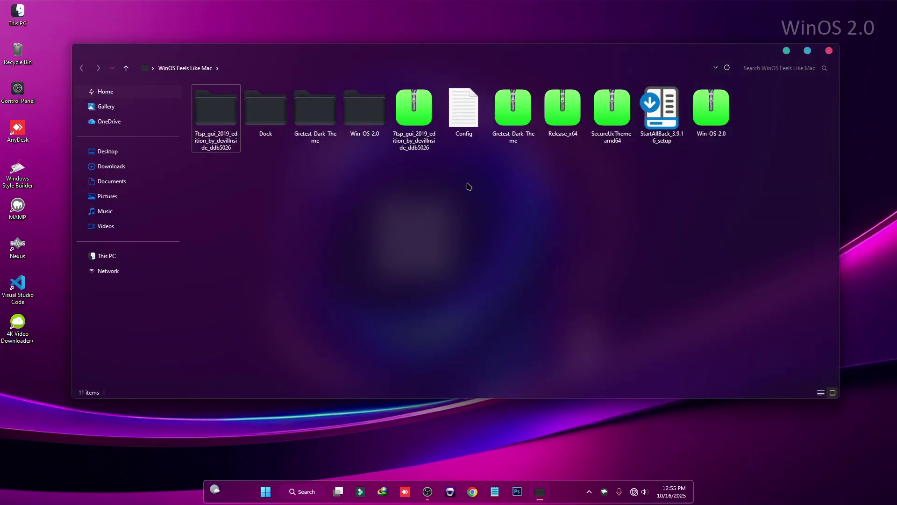
left_click(465, 112)
double_click(262, 130)
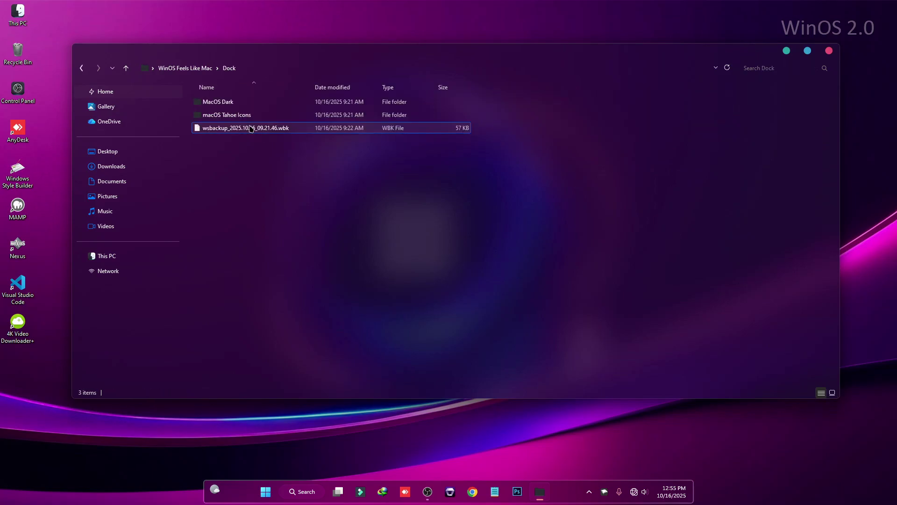
left_click(229, 116)
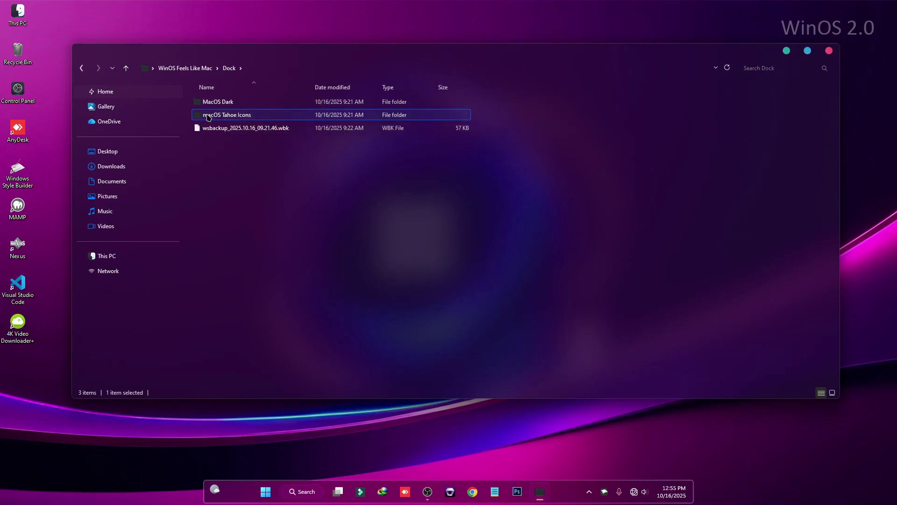
right_click(222, 118)
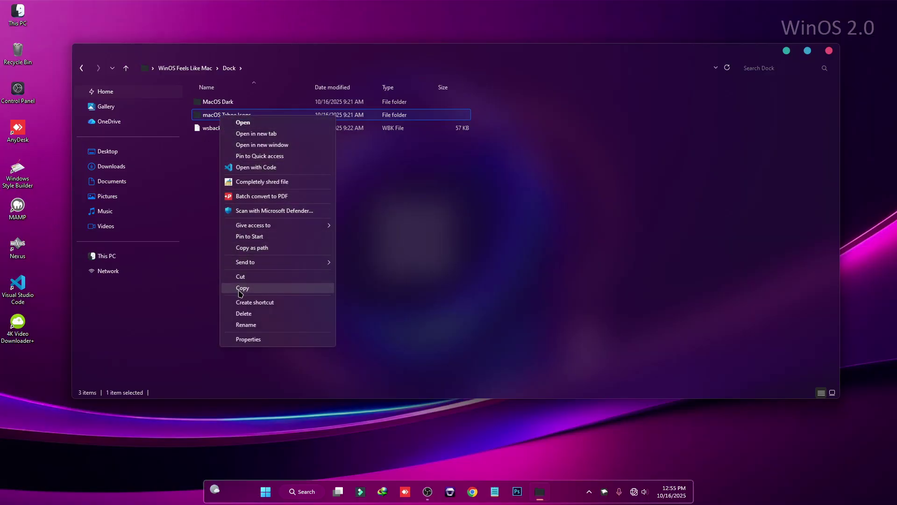
left_click(238, 289)
left_click(106, 256)
double_click(224, 110)
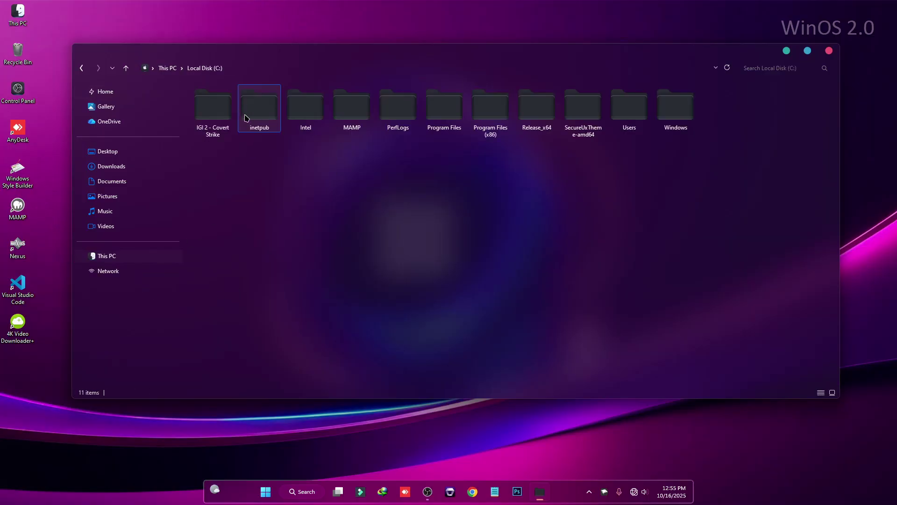
right_click(301, 183)
left_click(326, 237)
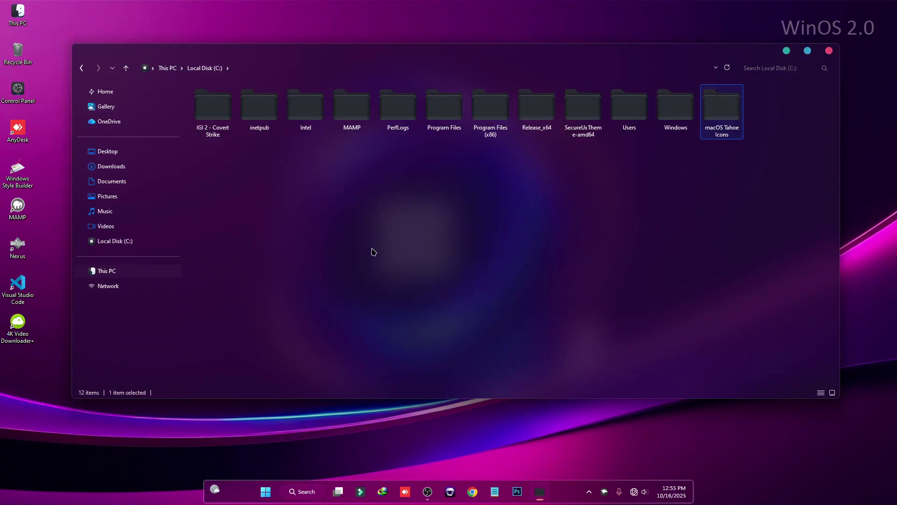
left_click(701, 232)
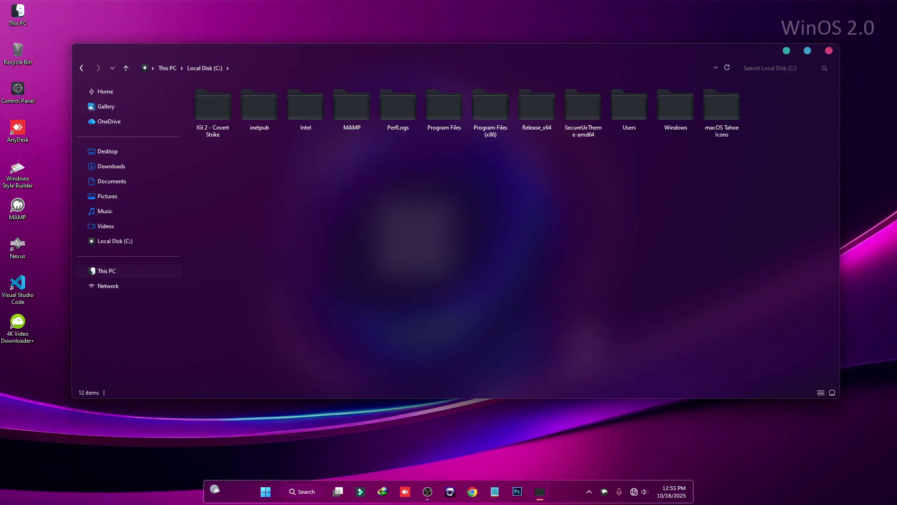
left_click(807, 50)
- Launch NexusSetup from the nexus archive in the WinOS Feels Like Mac folder
double_click(336, 138)
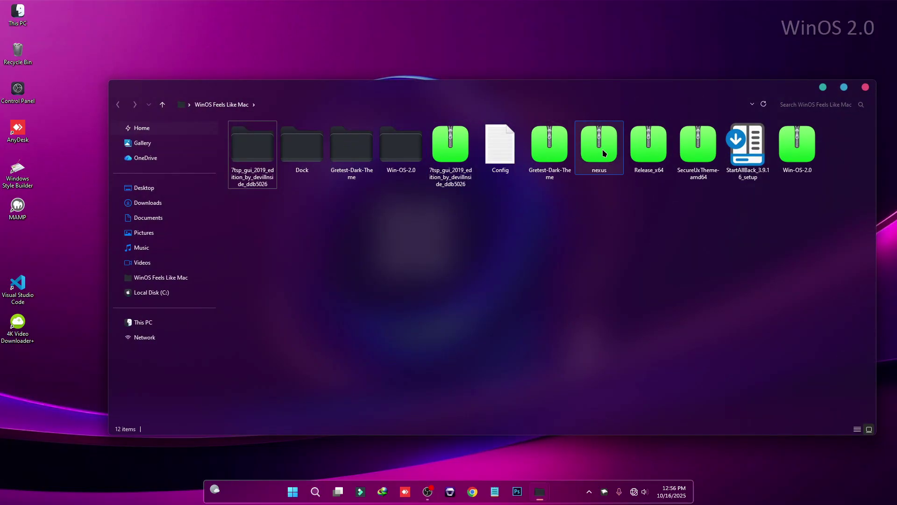
double_click(602, 153)
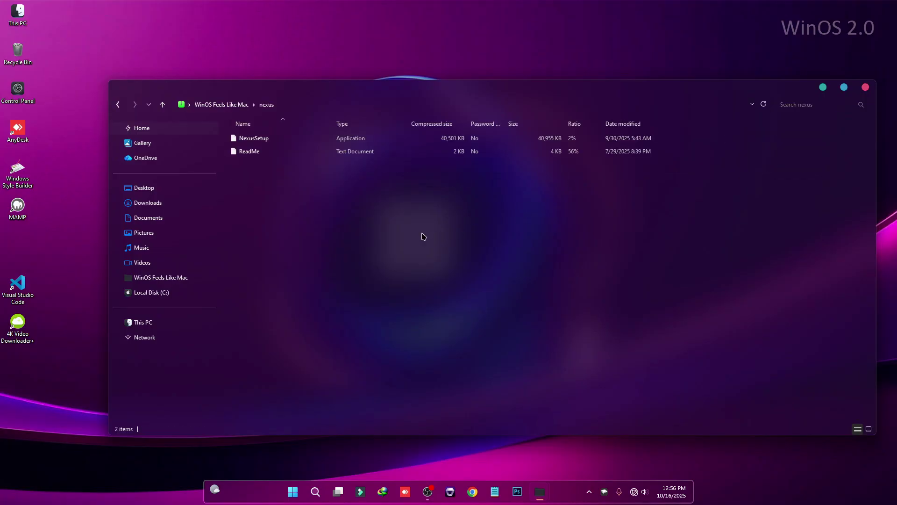
double_click(256, 139)
left_click(472, 260)
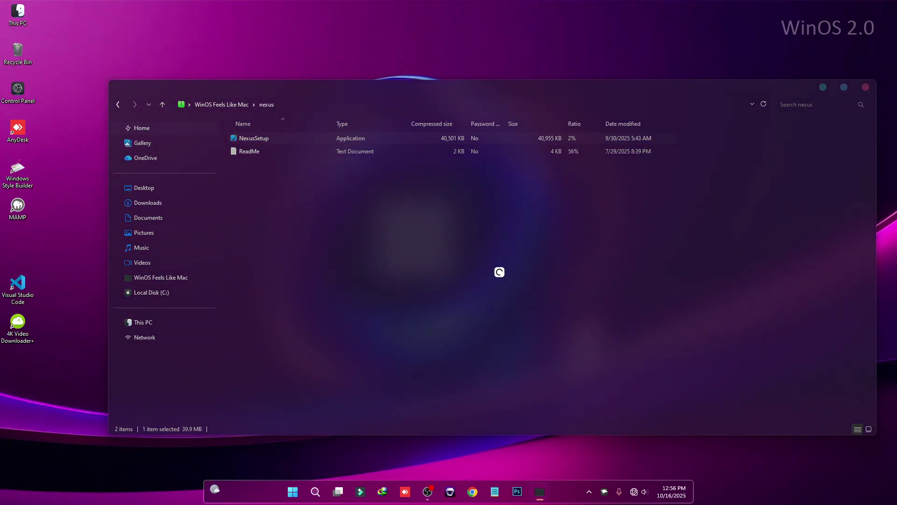
left_click(489, 330)
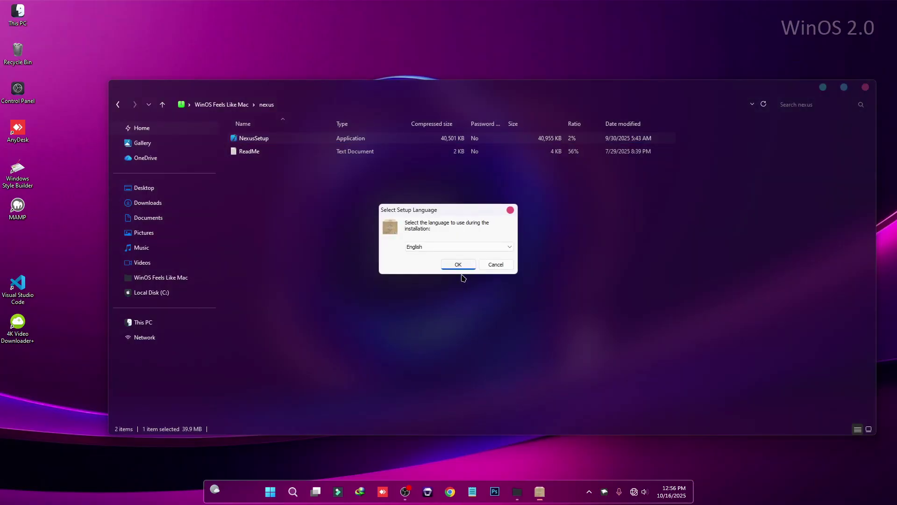
- Install Nexus 25.9 with English as the setup language, accepting the license agreement
left_click(460, 263)
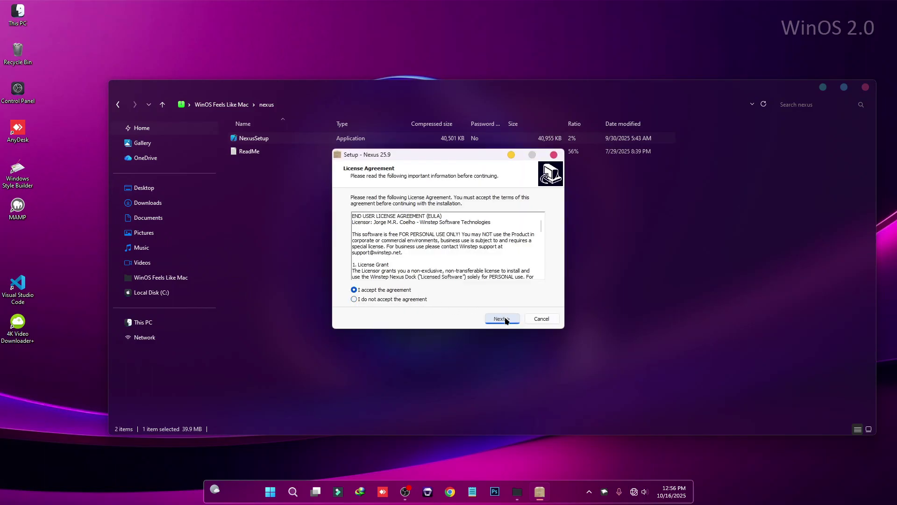
left_click(507, 319)
left_click(505, 318)
left_click(504, 319)
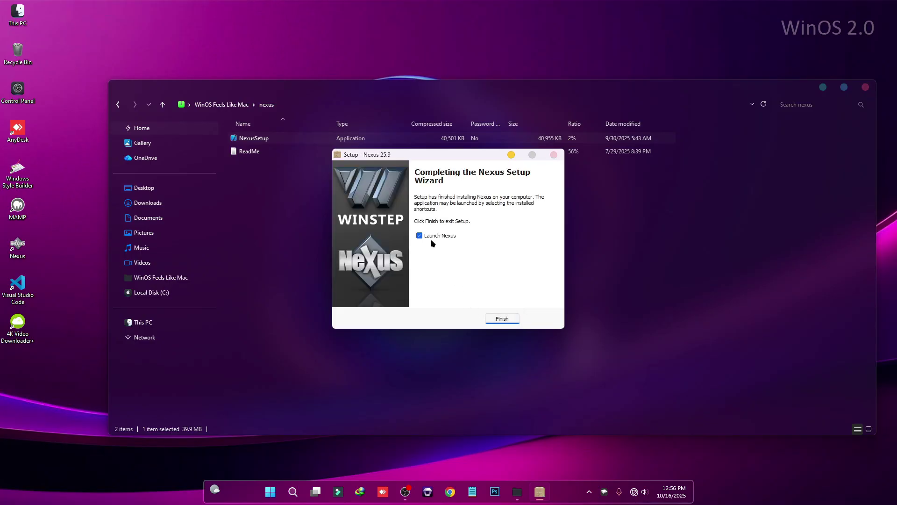
- Finish the Nexus setup wizard and copy the MacOS Dark folder from the Dock folder in WinOS Feels Like Mac
left_click(501, 319)
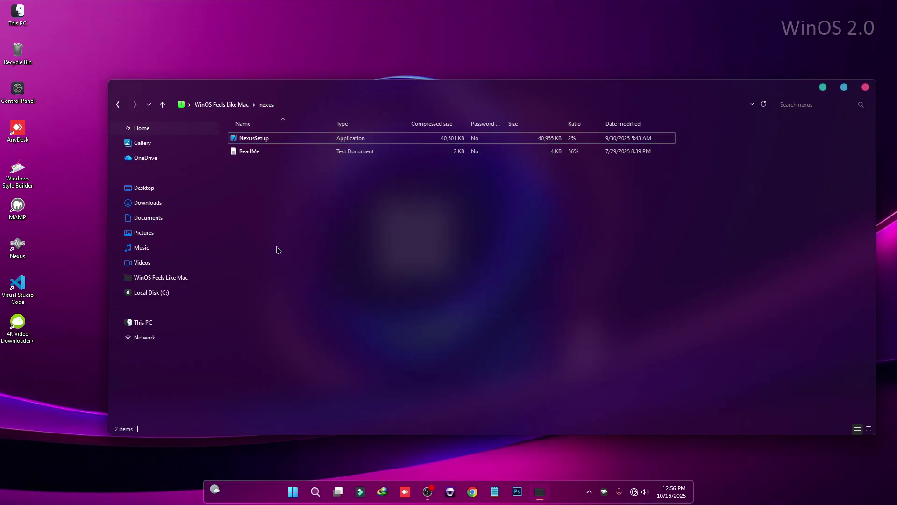
key("alt+Left")
left_click(456, 251)
left_click(408, 157)
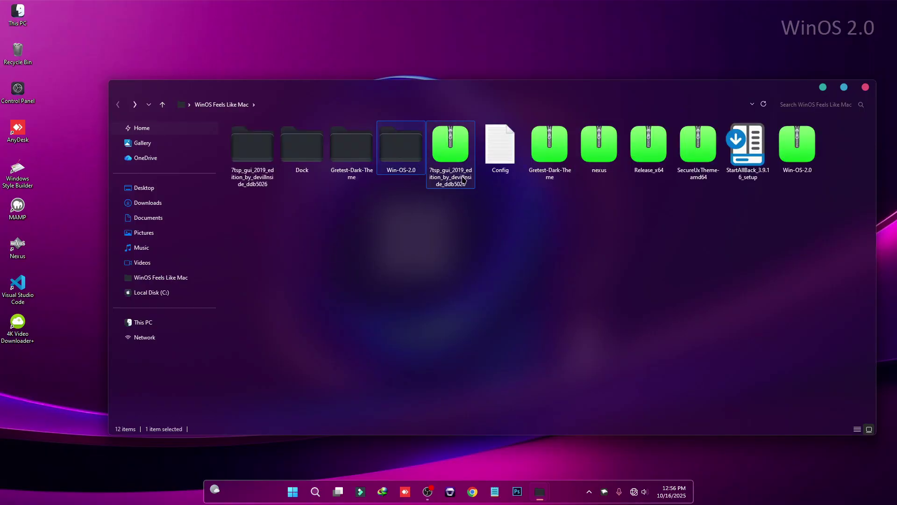
double_click(317, 160)
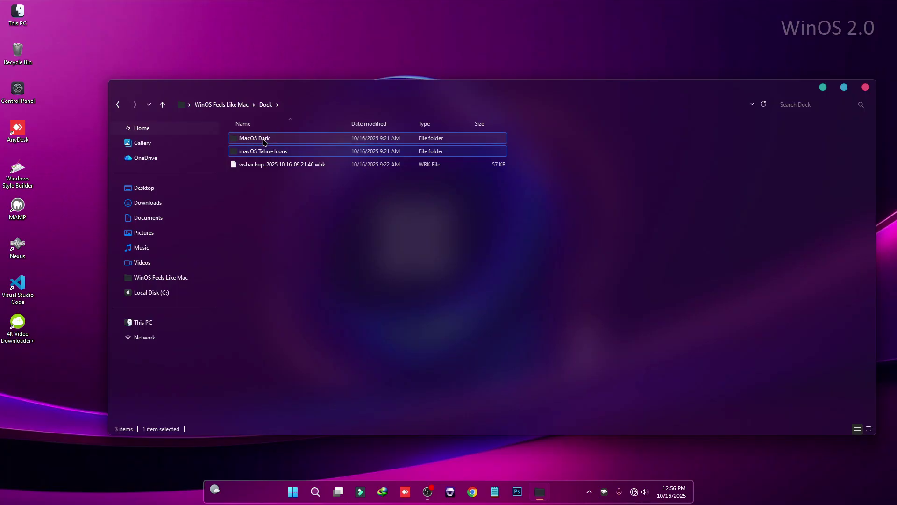
double_click(273, 139)
key("alt+Left")
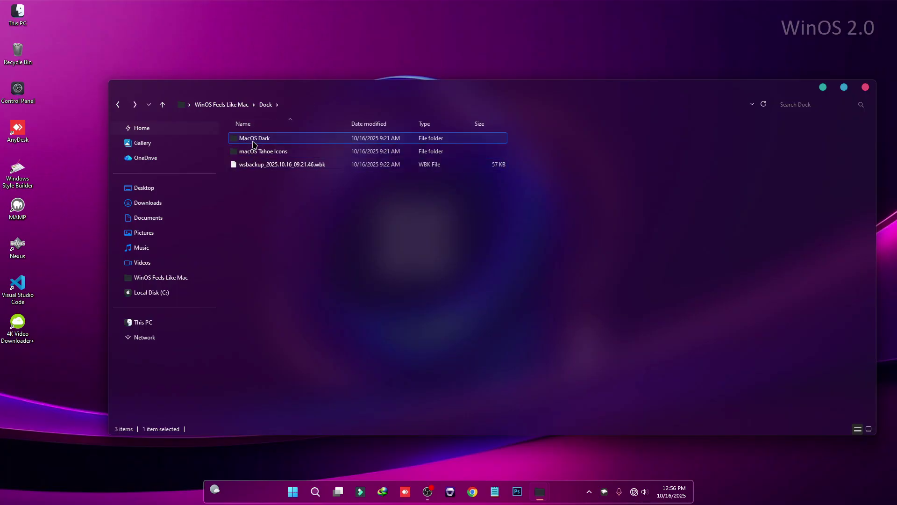
right_click(253, 141)
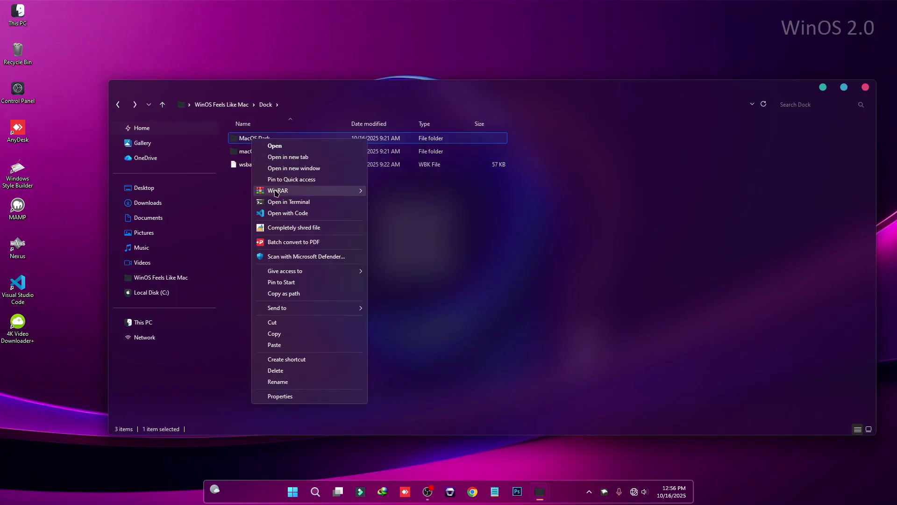
left_click(269, 334)
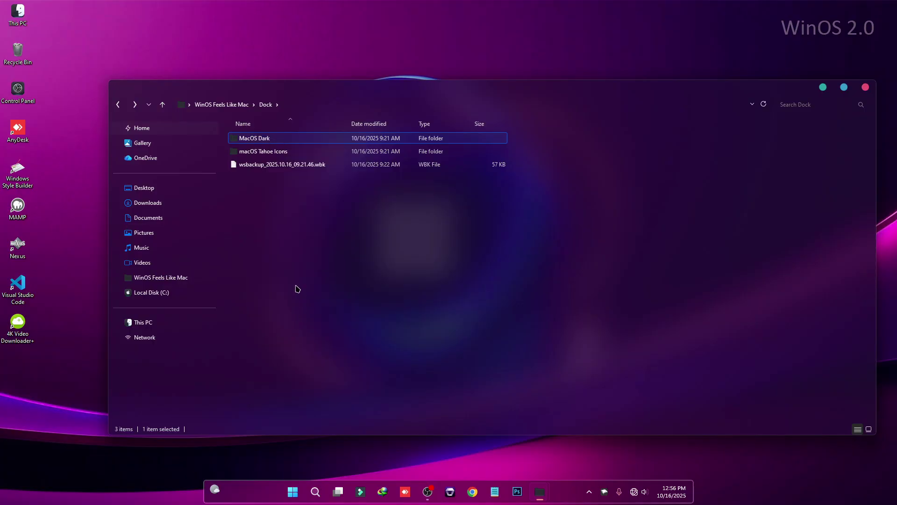
- Paste the MacOS Dark folder into the NeXuS Backgrounds folder, reached through the Winstep shortcut in Documents
left_click(162, 220)
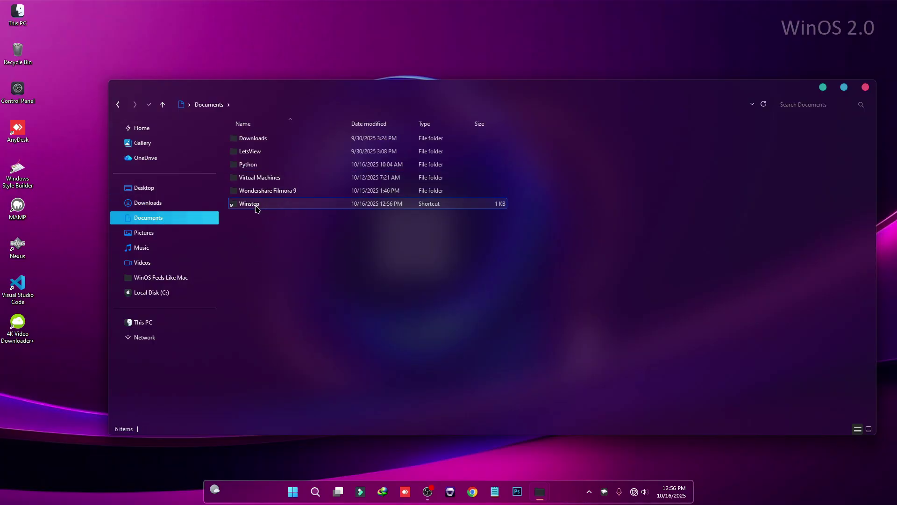
double_click(256, 206)
double_click(256, 231)
left_click(273, 140)
double_click(273, 139)
right_click(335, 253)
left_click(357, 323)
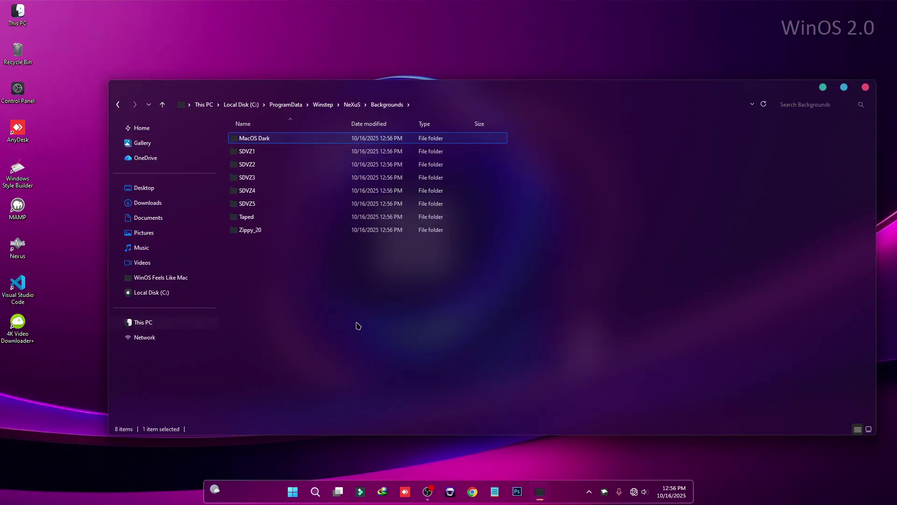
- Check that the macOS Tahoe Icons folder is in the root of Local Disk (C:), and close File Explorer
left_click(181, 323)
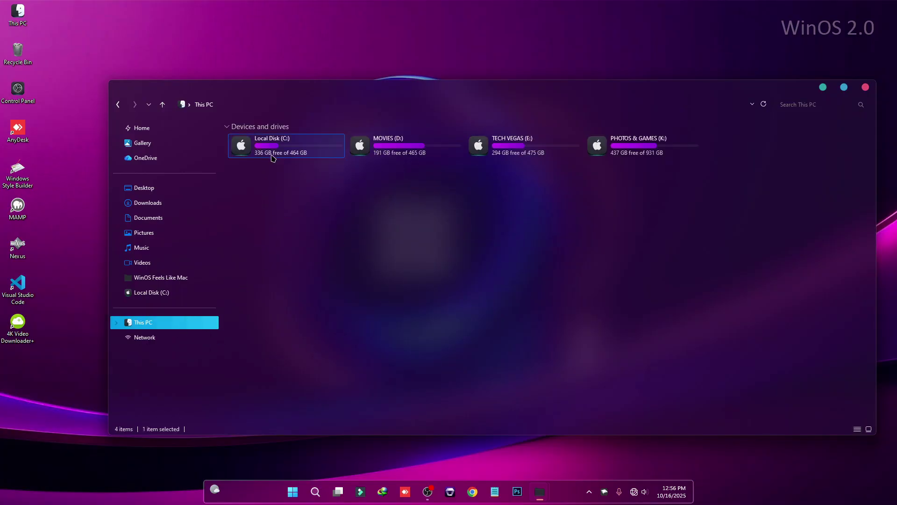
double_click(271, 155)
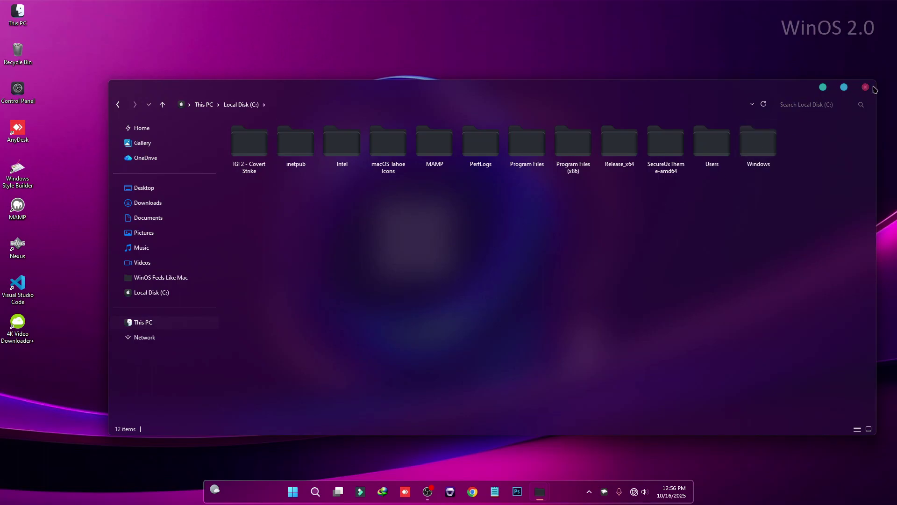
left_click(865, 88)
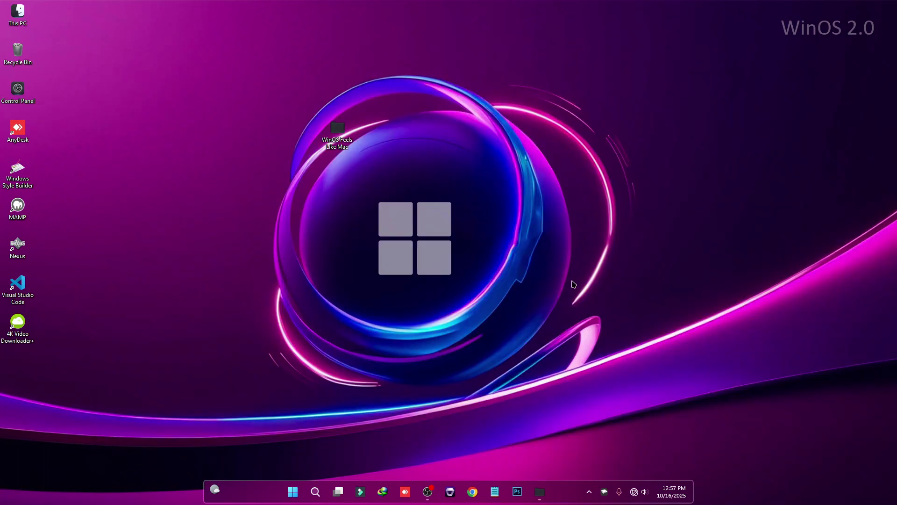
- Launch Nexus and restore its dock configuration from wsbackup_2025.10.16_09.21.46.wbk in the Dock folder of WinOS Feels Like Mac, applying the preferences
left_click(28, 247)
left_click(287, 36)
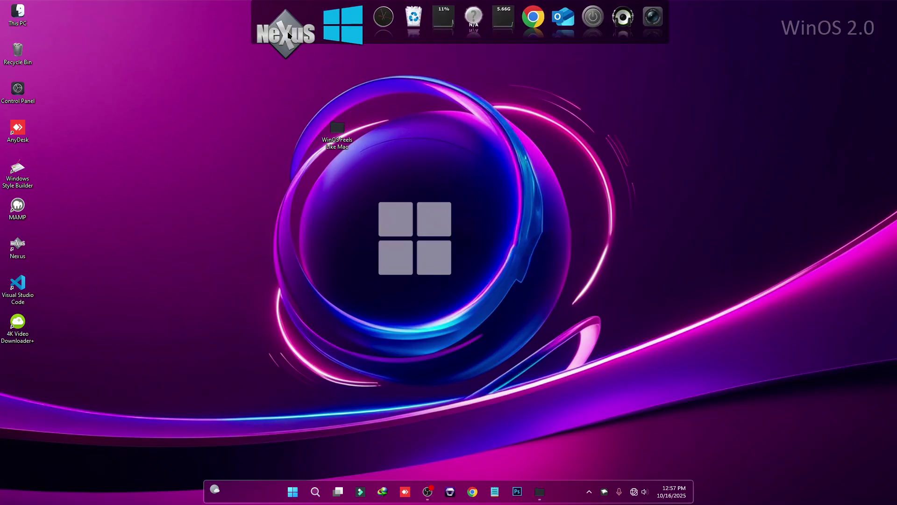
left_click(559, 149)
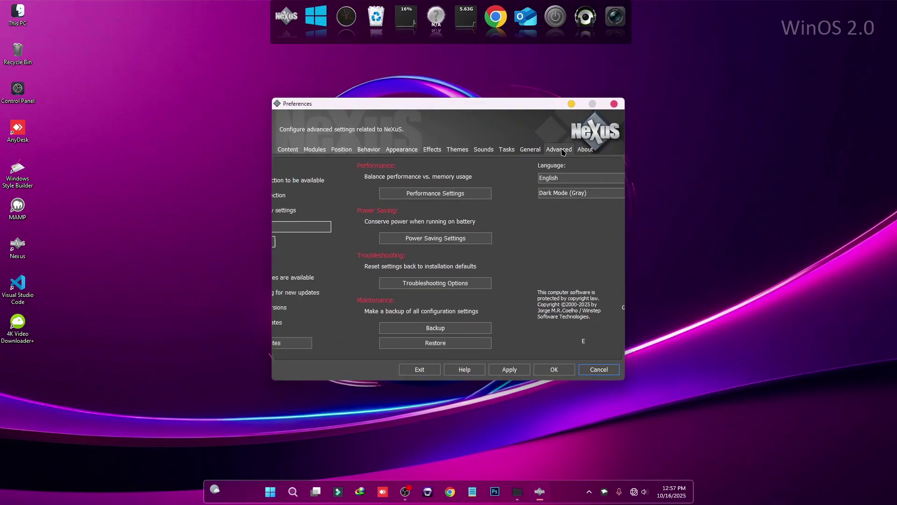
left_click(537, 343)
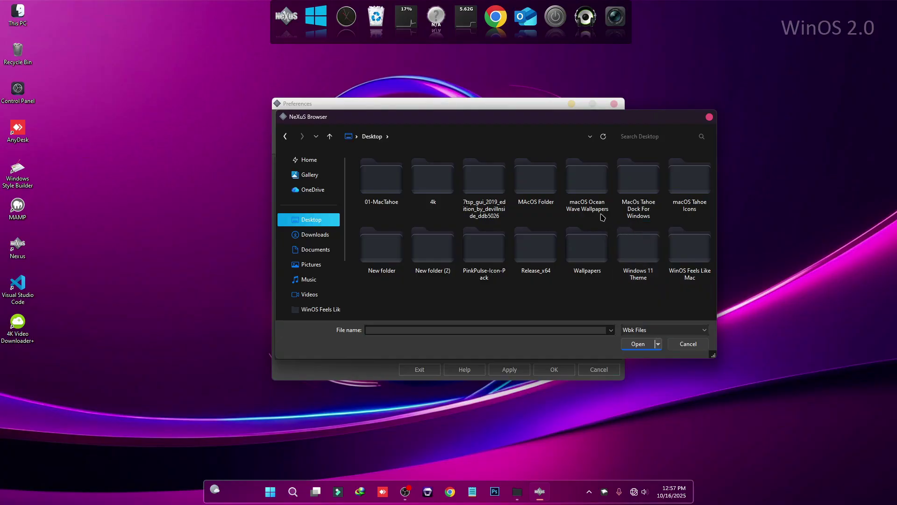
double_click(696, 266)
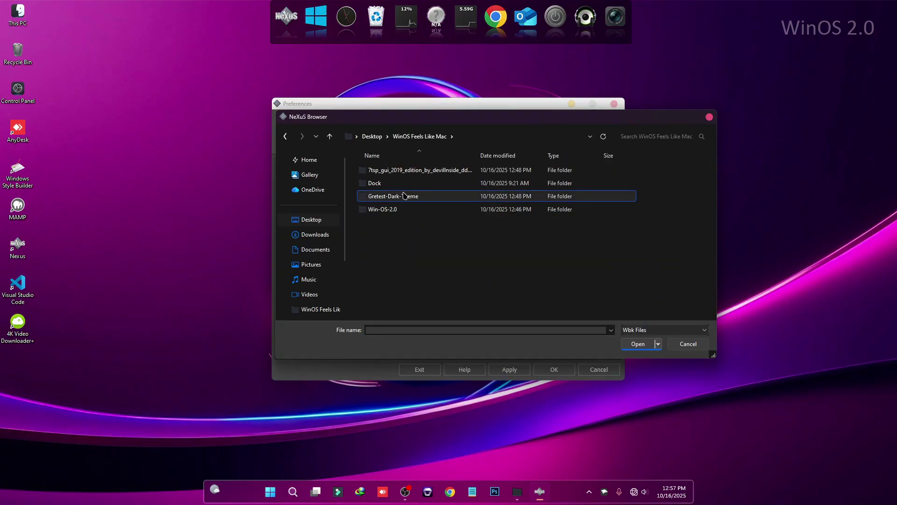
double_click(386, 183)
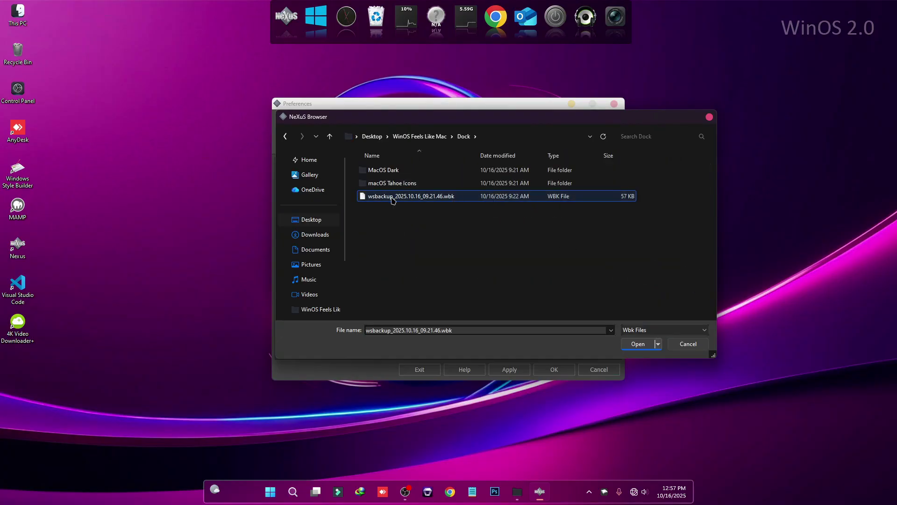
double_click(419, 197)
left_click(516, 370)
left_click(555, 370)
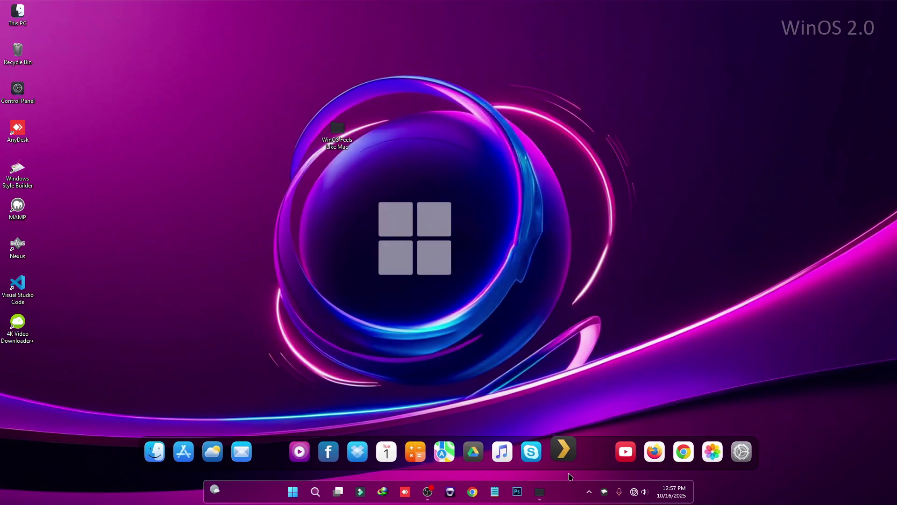
- Set the Windows taskbar to hide automatically in the taskbar behaviors settings
right_click(567, 491)
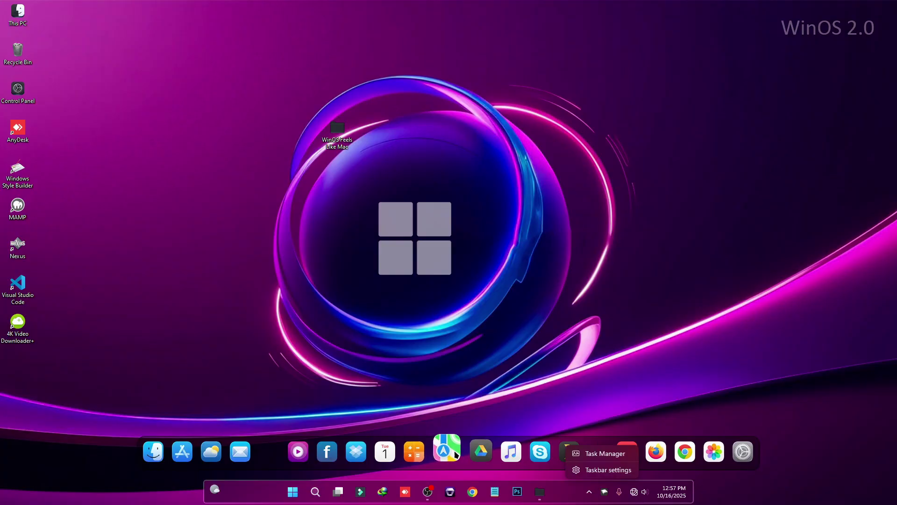
left_click(611, 473)
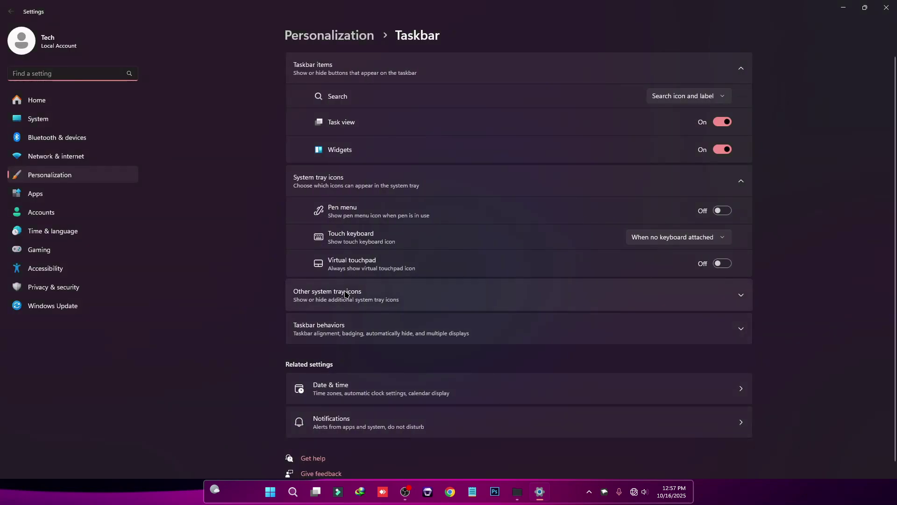
left_click(335, 326)
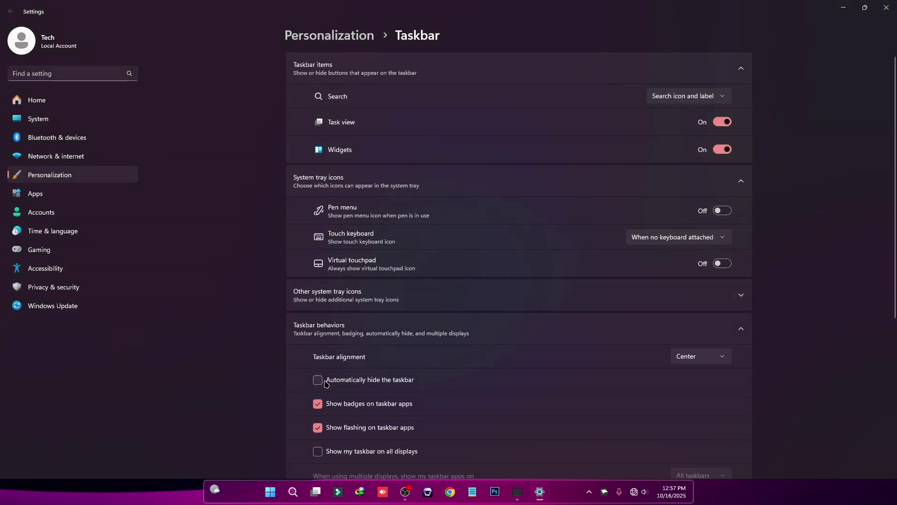
left_click(328, 382)
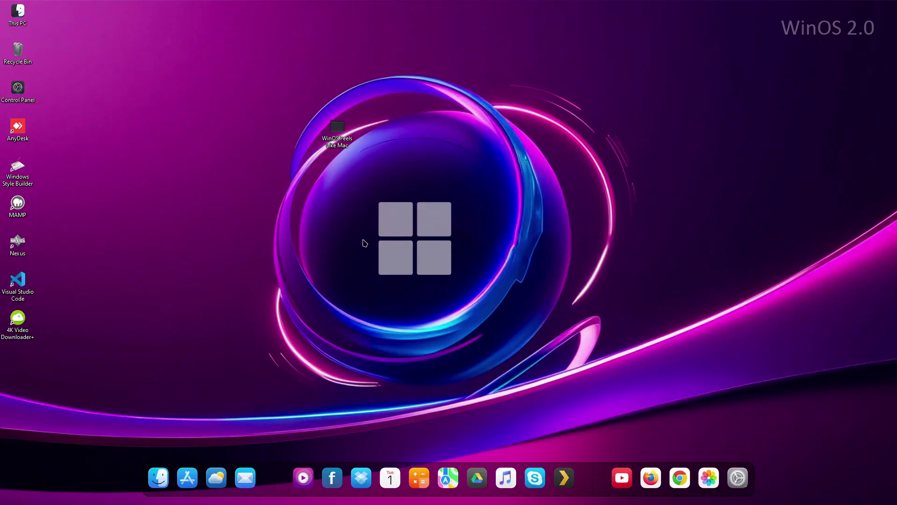
- Run leftsider from Win-OS-2.0 > Win OS 2.0 > Extras > Left Sider > Leftsider V1.02 to move the window buttons left, and close the folder window
double_click(349, 136)
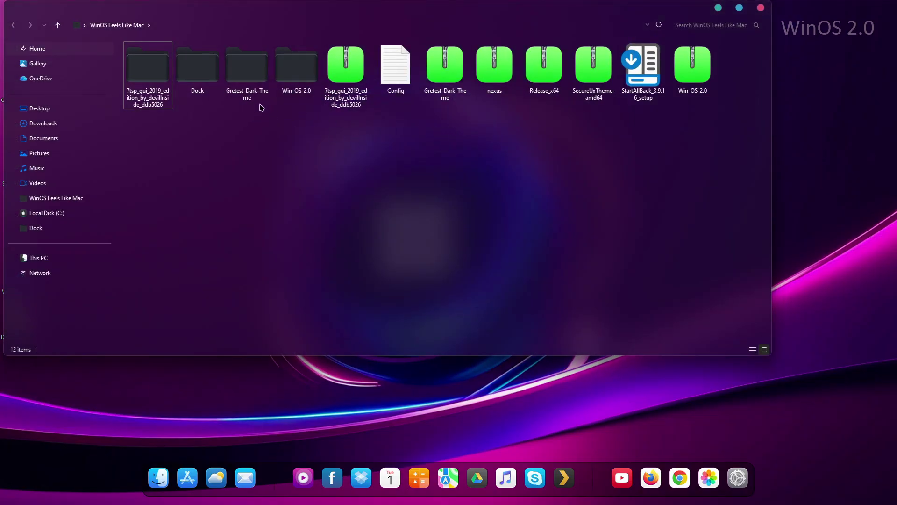
double_click(296, 88)
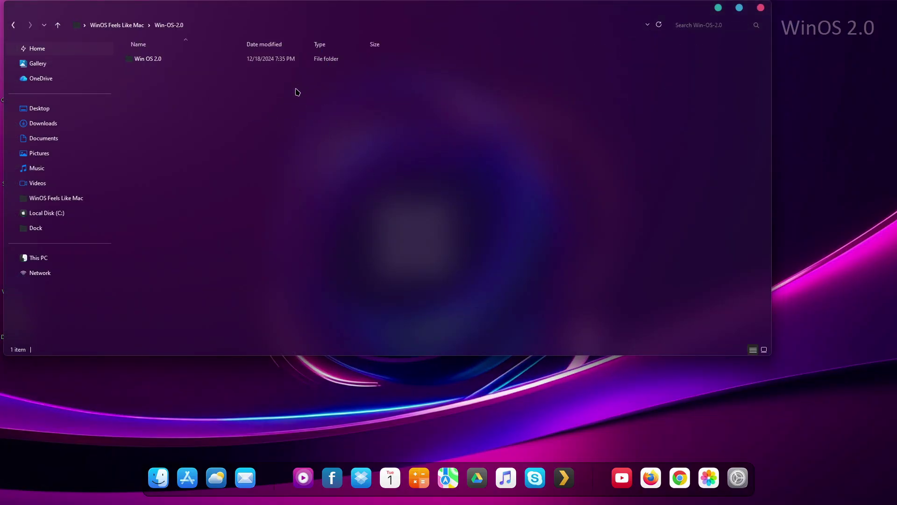
double_click(165, 60)
double_click(148, 70)
double_click(146, 82)
double_click(170, 64)
left_click_drag(217, 13, 317, 52)
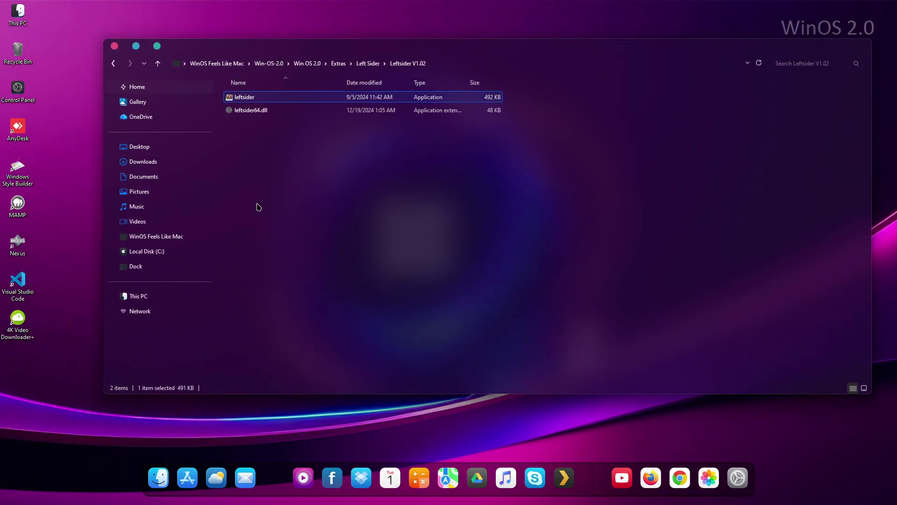
left_click(115, 46)
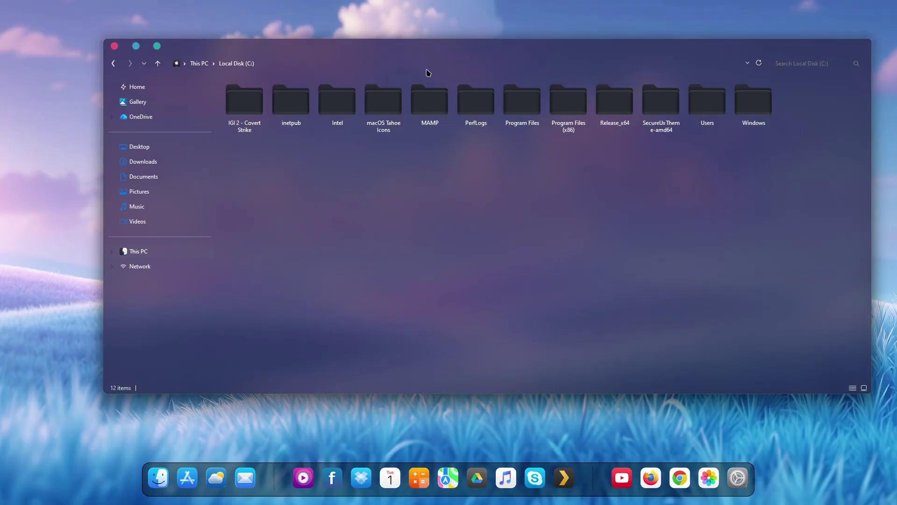
- Check the finished macOS look in File Explorer by moving the window and browsing This PC and Local Disk (C:)
mouse_move(429, 51)
left_mouse_down()
mouse_move(434, 86)
mouse_move(420, 57)
left_mouse_up()
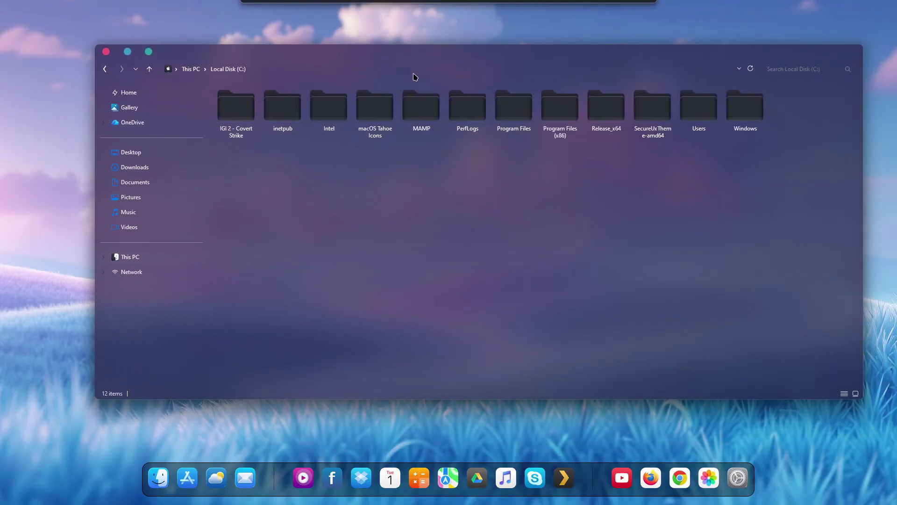
left_click(167, 257)
double_click(283, 121)
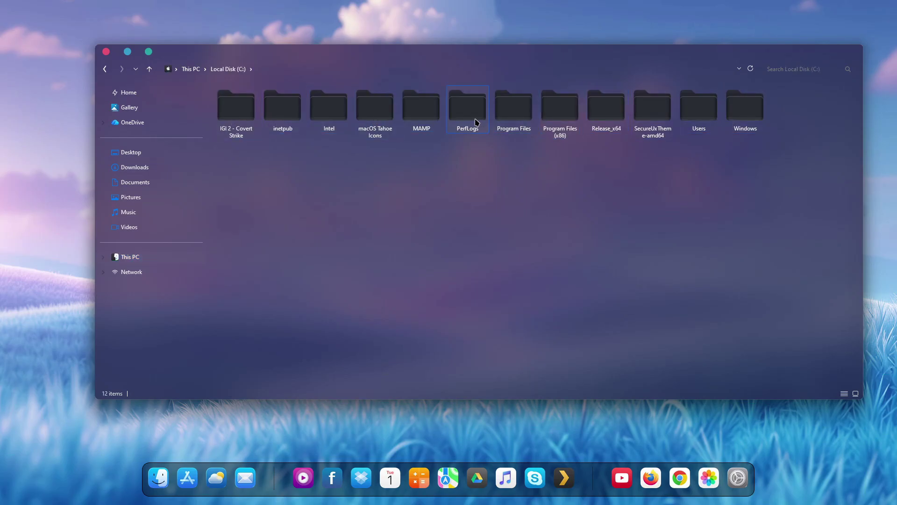
left_click(146, 257)
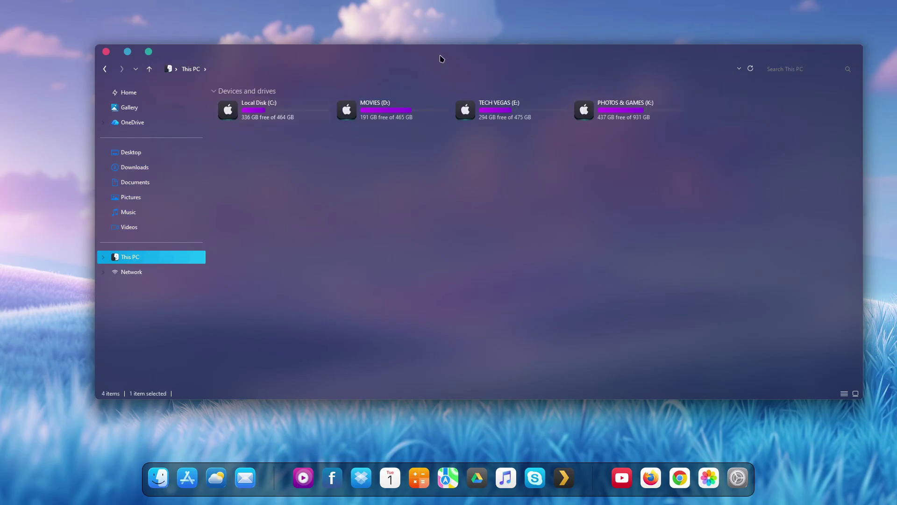